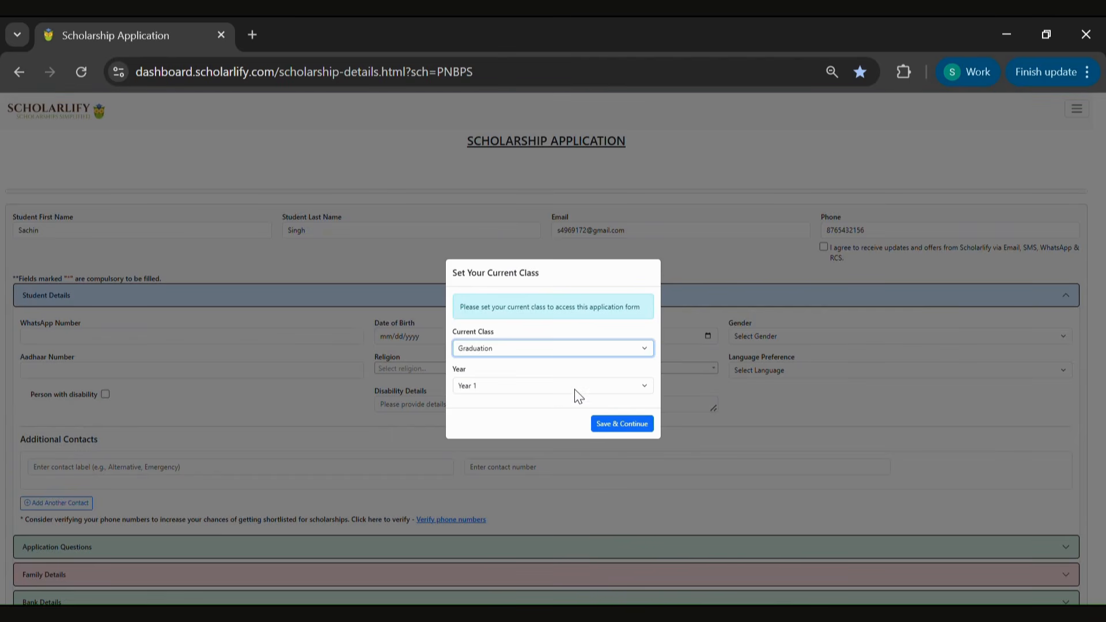
# Set the current class year to Year 2 for Graduation and save the class selection
pyautogui.click(570, 387)
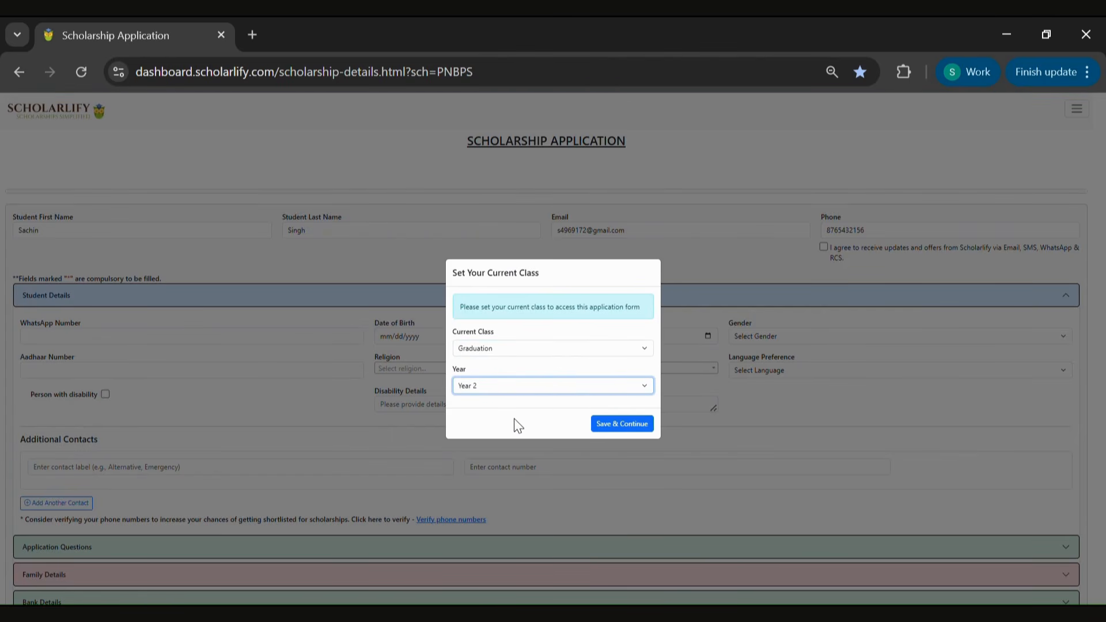
pyautogui.click(639, 425)
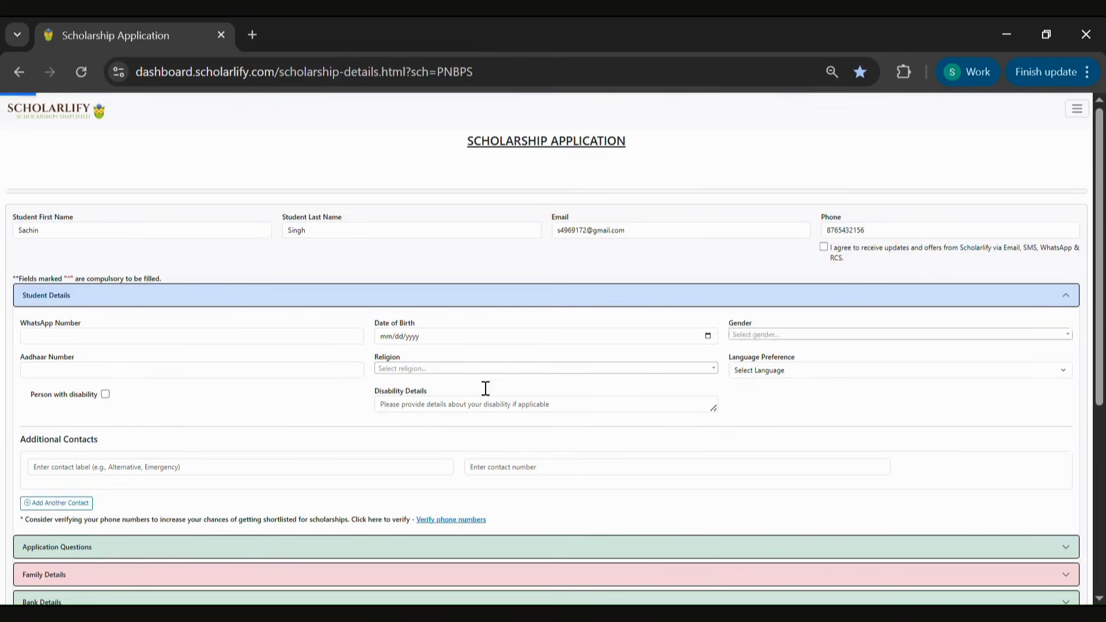
# Enter the student's WhatsApp number in the Student Details section
pyautogui.moveTo(1098, 292); pyautogui.dragTo(1100, 386)
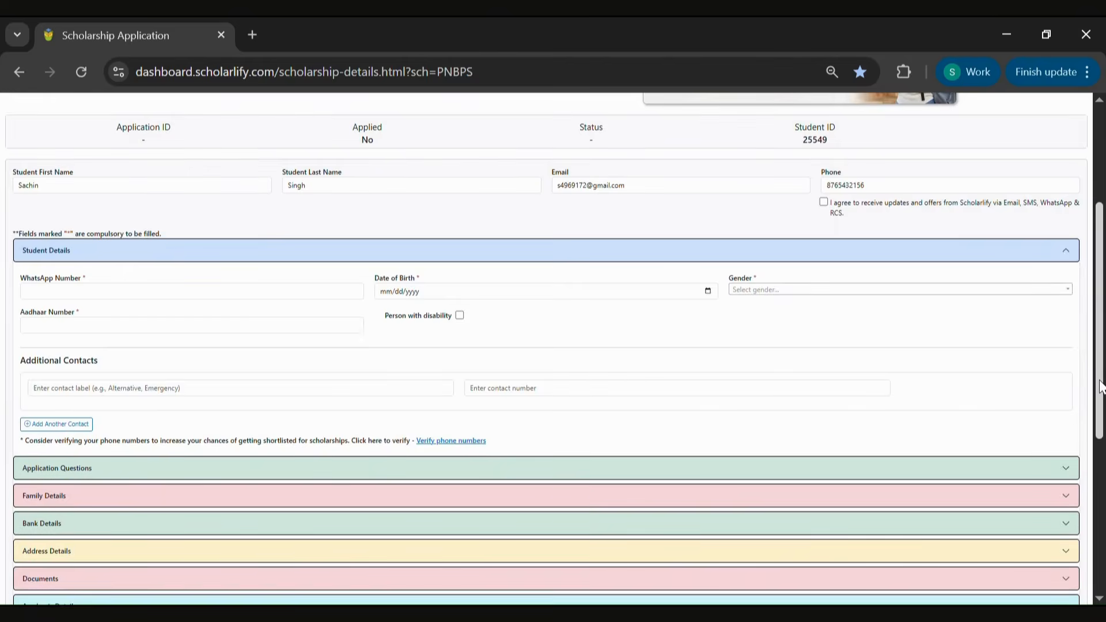
pyautogui.click(149, 299)
pyautogui.click(155, 329)
pyautogui.click(160, 387)
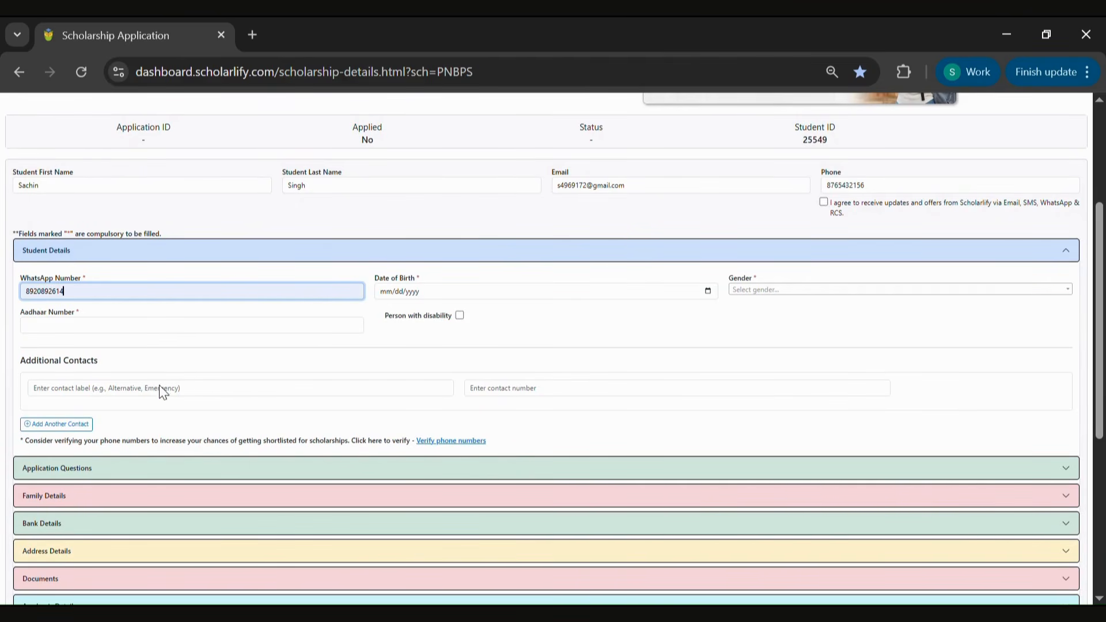
# Set the student's date of birth and choose Male as the gender
pyautogui.click(708, 292)
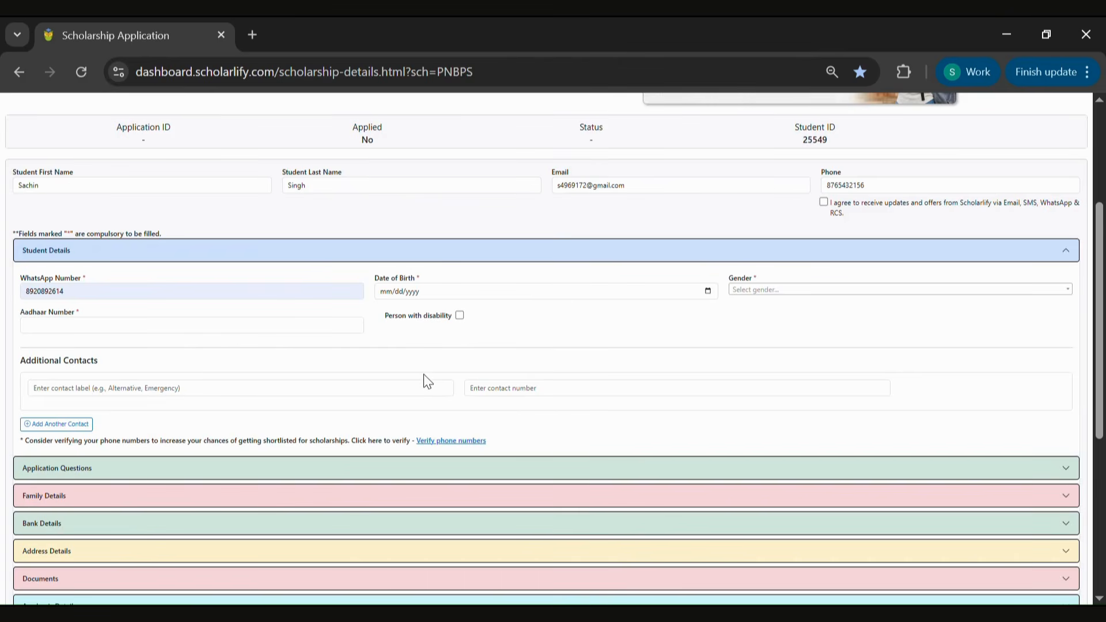
pyautogui.click(398, 337)
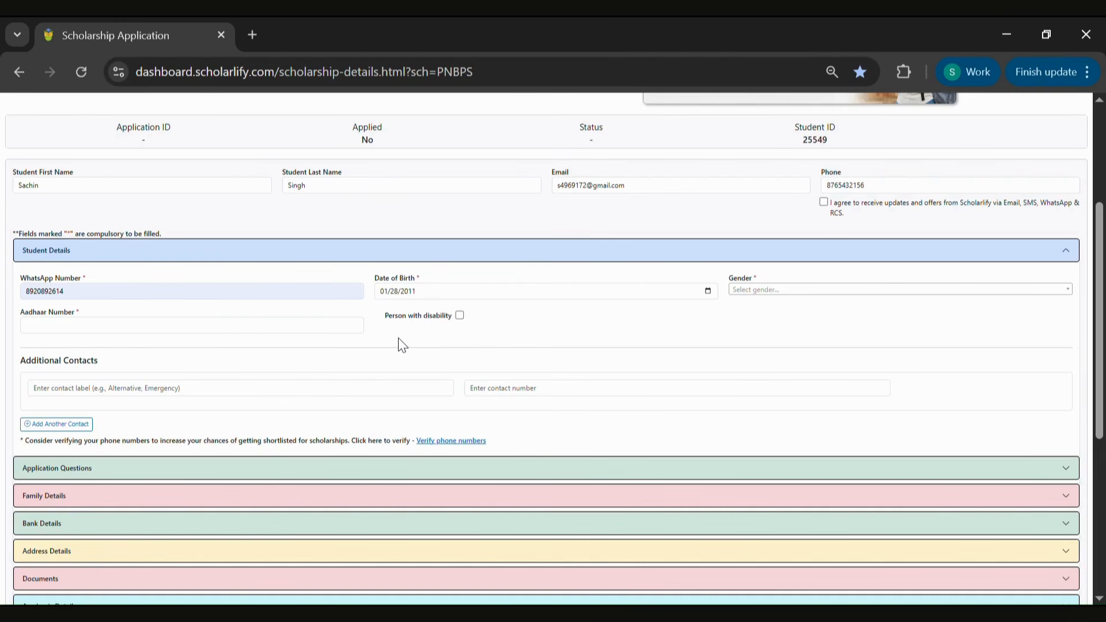
pyautogui.click(772, 290)
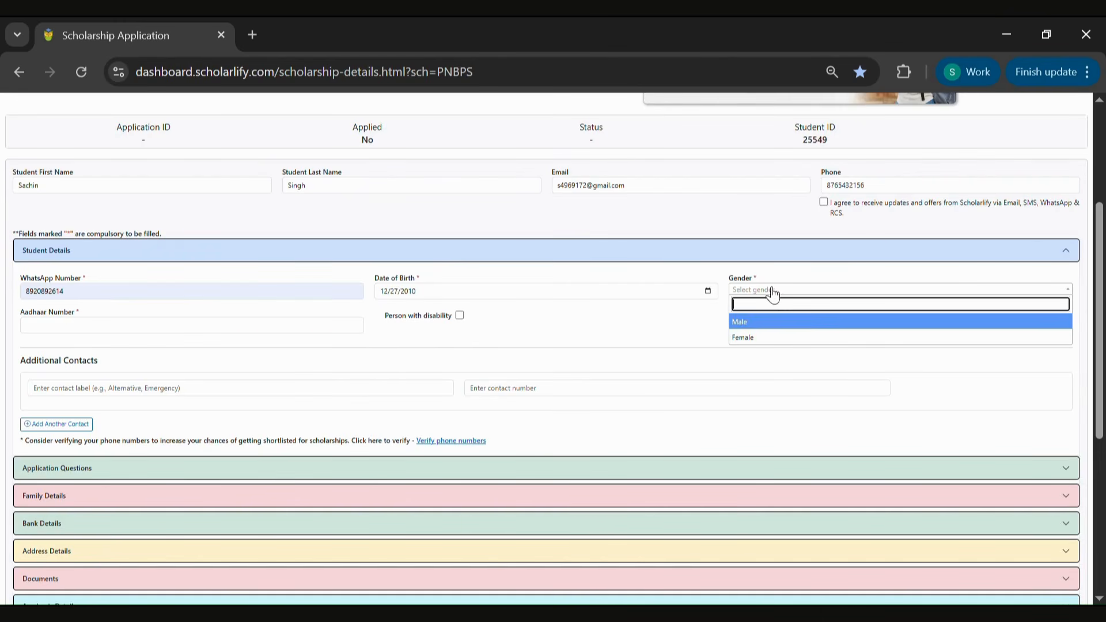
pyautogui.click(774, 328)
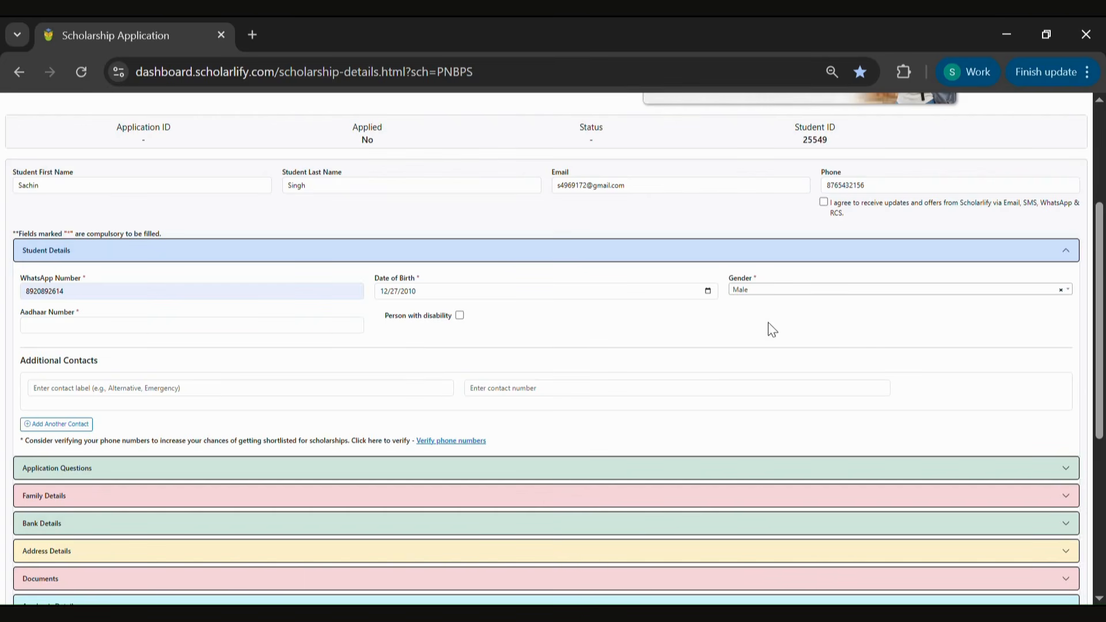
# Enter the student's Aadhaar number and collapse the Student Details section
pyautogui.click(136, 332)
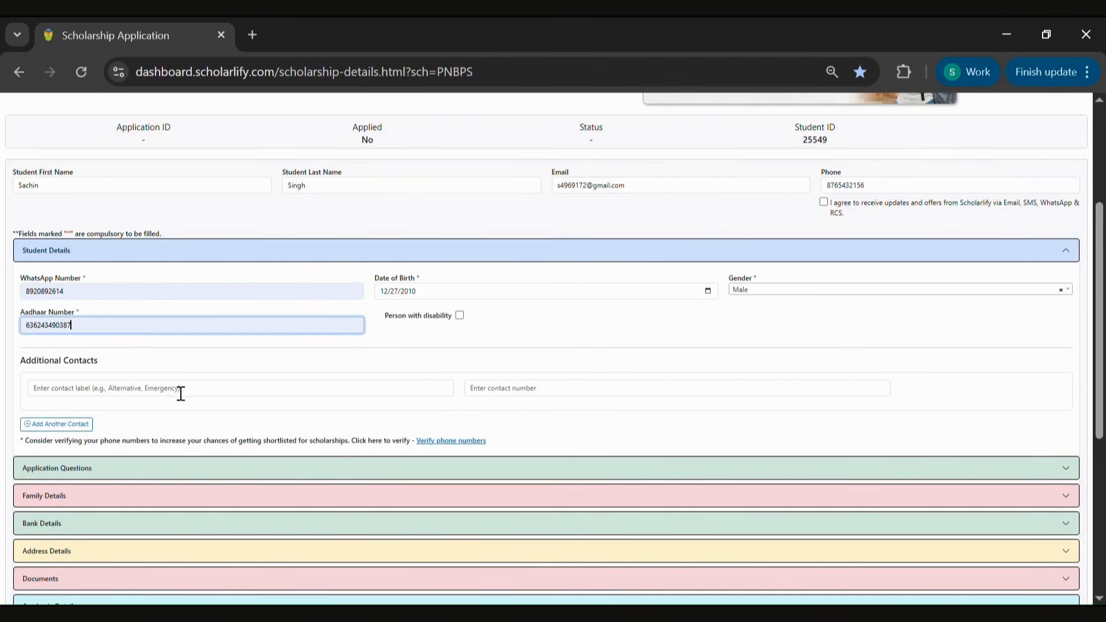
pyautogui.click(92, 252)
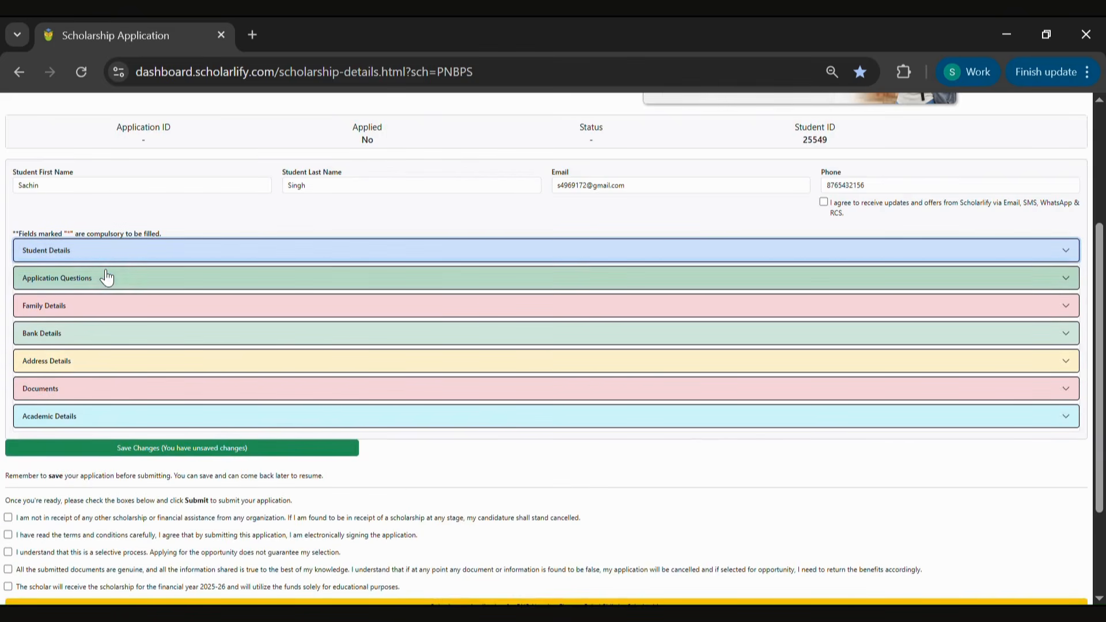
# Open Application Questions and answer No to being referred by a PNB branch
pyautogui.click(107, 277)
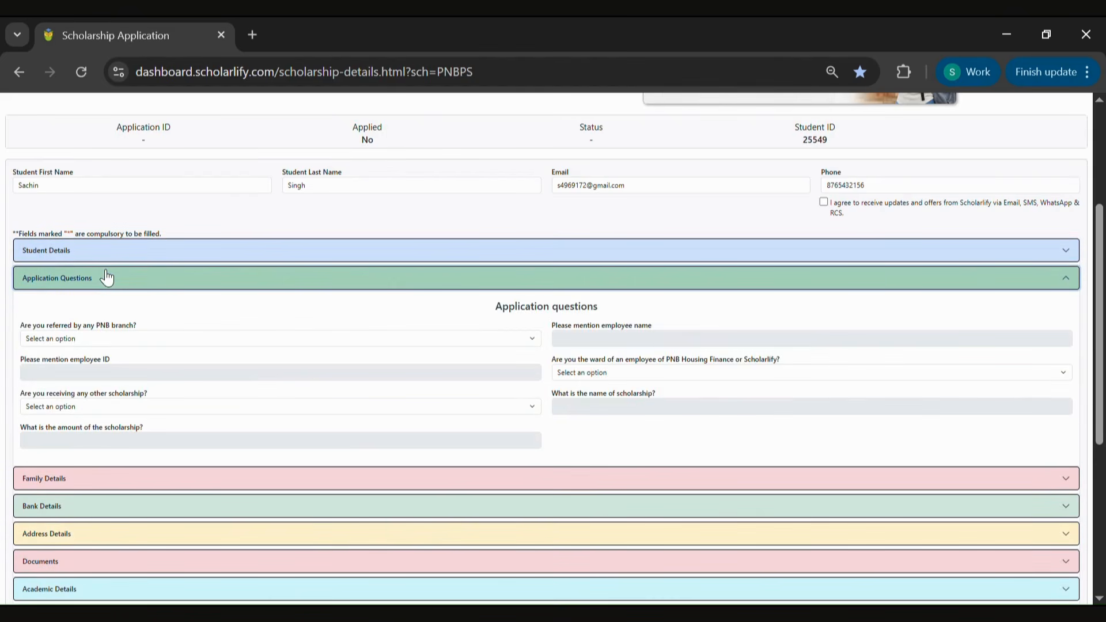
pyautogui.click(117, 339)
pyautogui.click(103, 373)
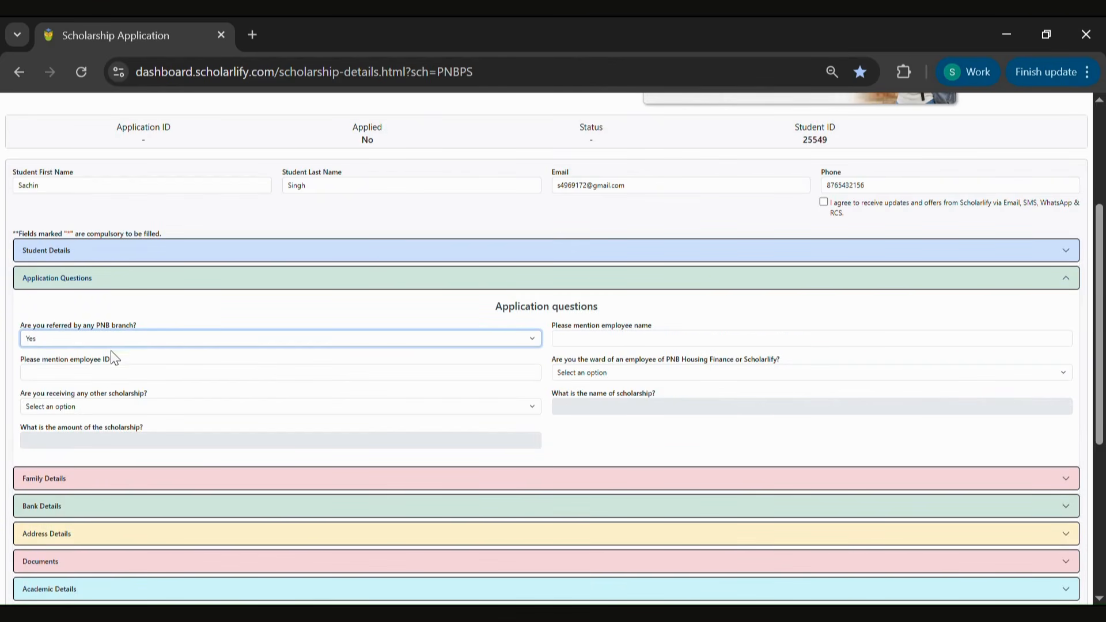
pyautogui.click(112, 386)
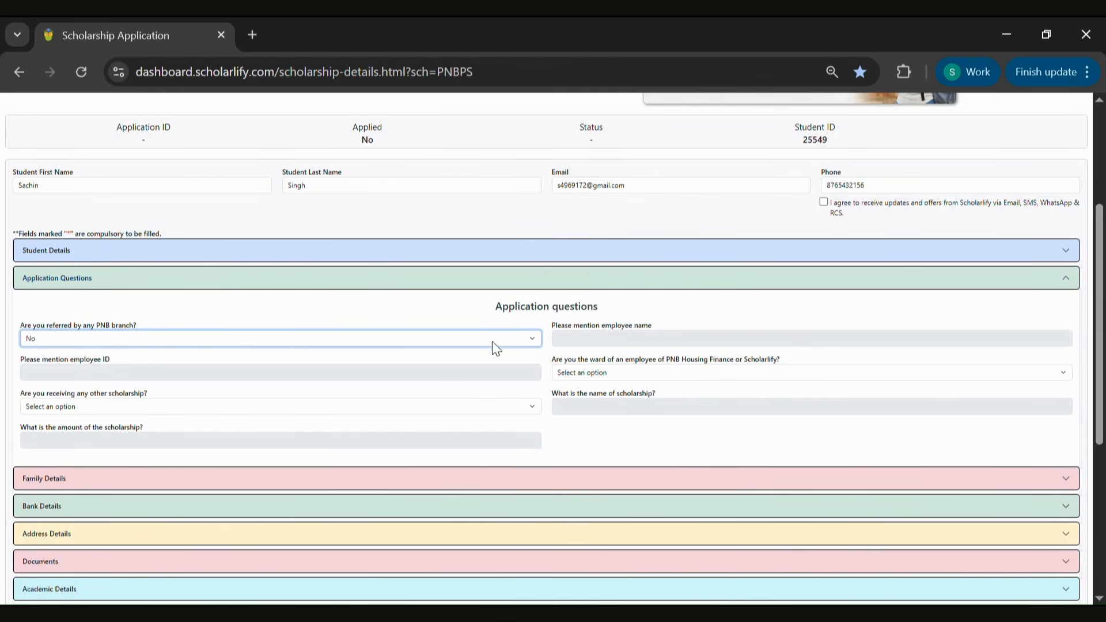
# Answer No to being an employee's ward and No to receiving any other scholarship
pyautogui.click(627, 375)
pyautogui.click(599, 409)
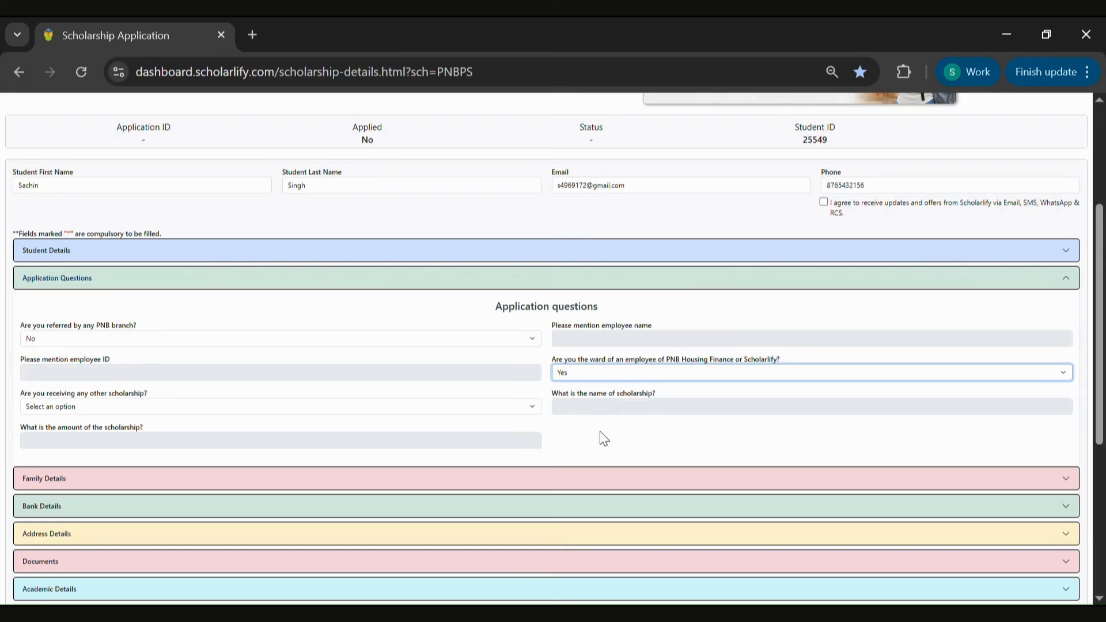
pyautogui.press('Down')
pyautogui.press('Tab')
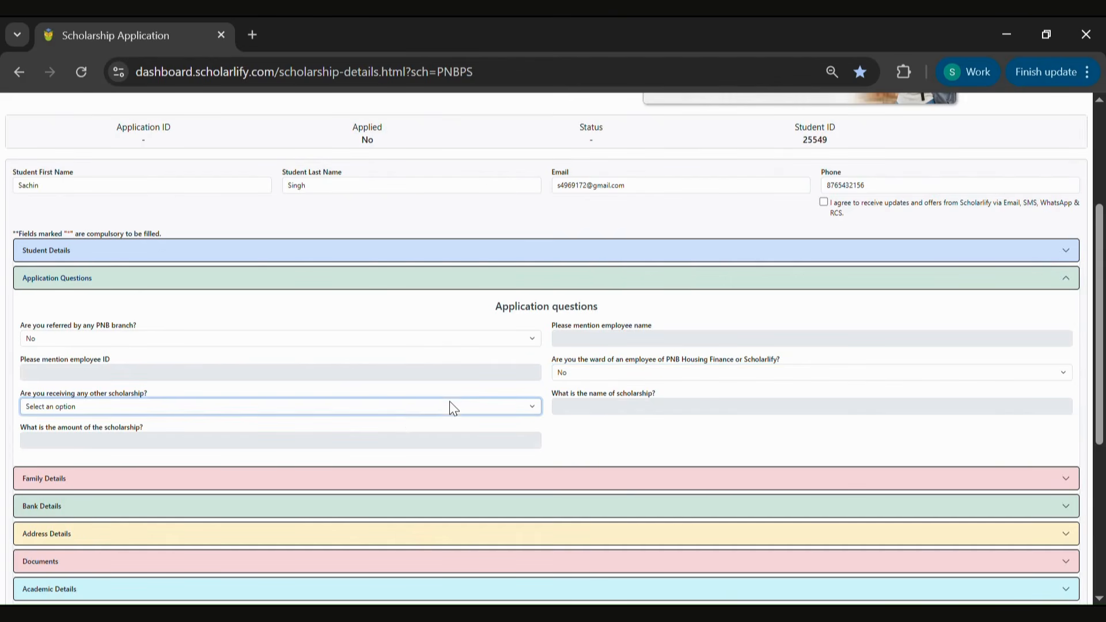
pyautogui.click(323, 471)
pyautogui.click(332, 485)
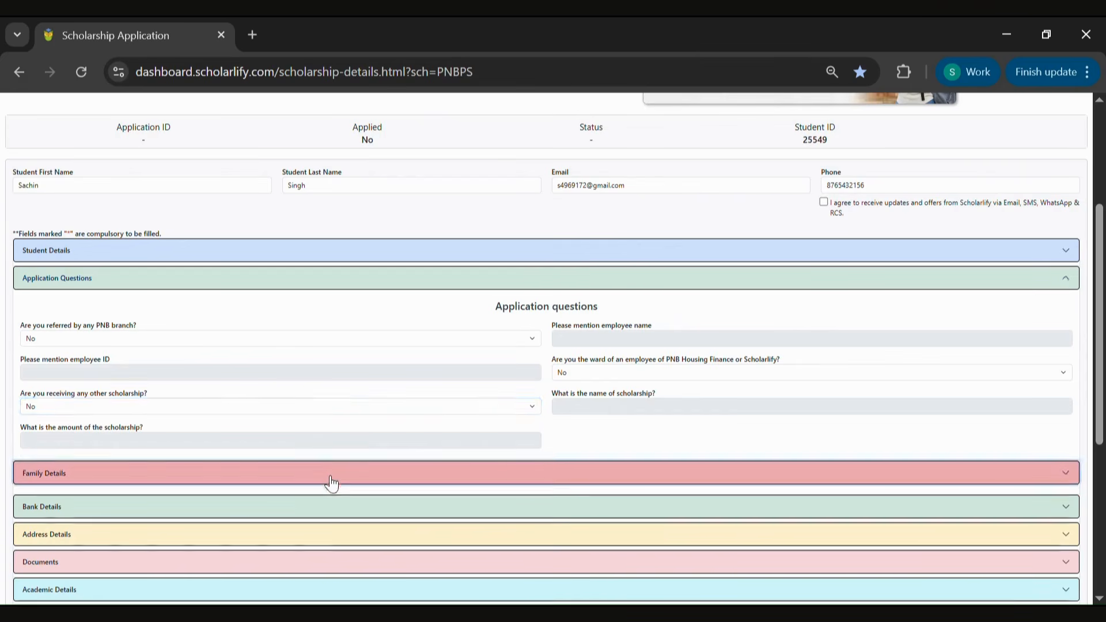
# In Family Details, set parental status to Both Parents Alive and family income to 45000
pyautogui.click(295, 346)
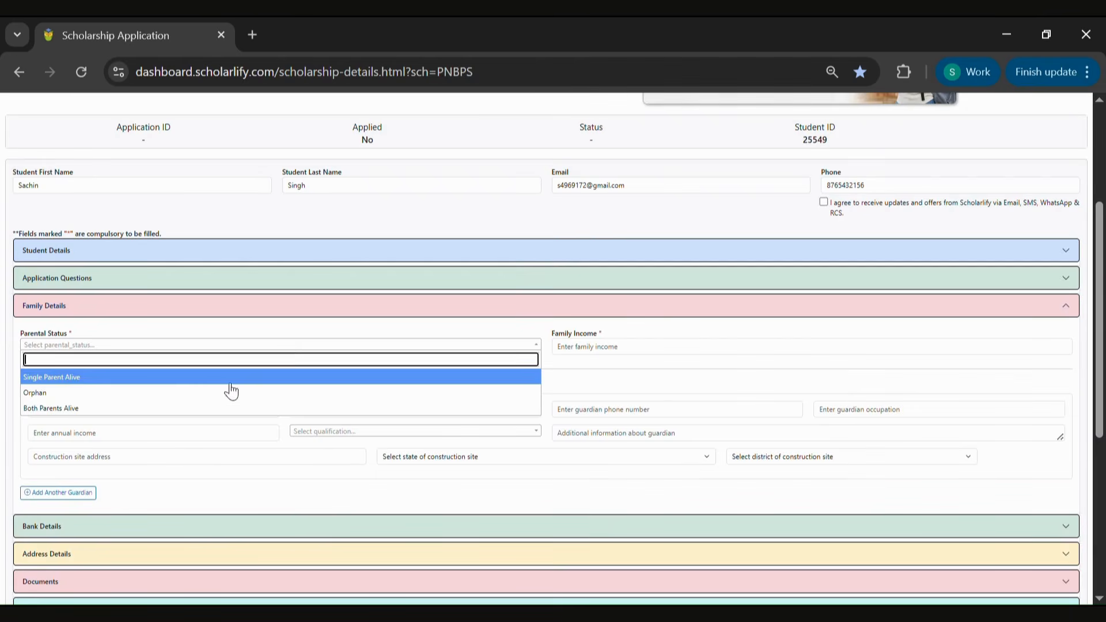
pyautogui.click(217, 411)
pyautogui.click(585, 355)
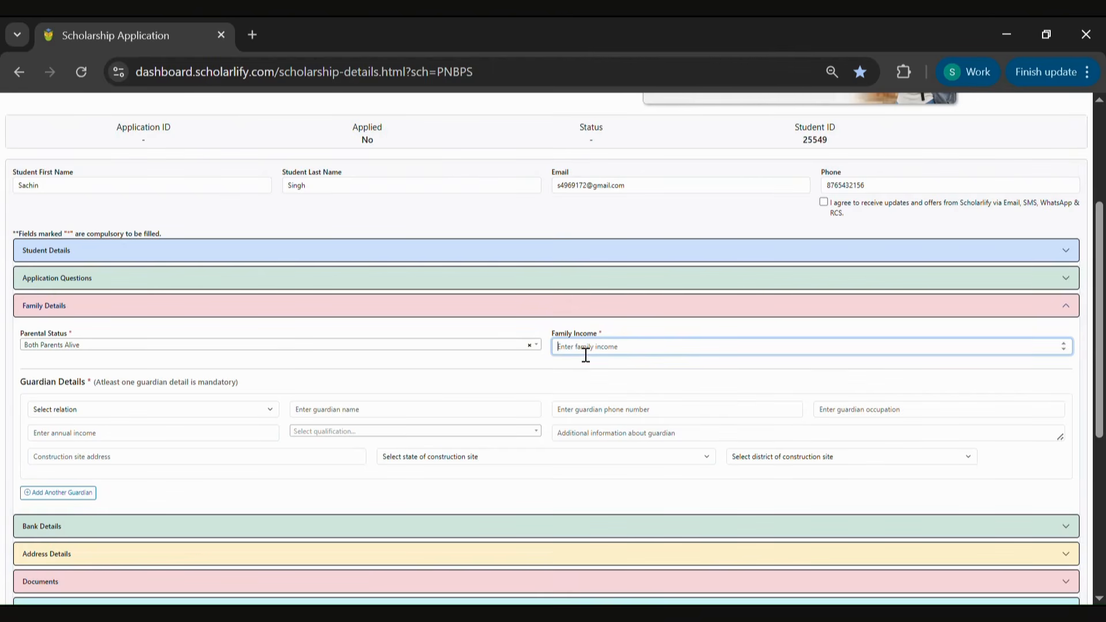
pyautogui.write('45000')
# Set the first guardian's relation to Father and the guardian name to Test
pyautogui.click(181, 408)
pyautogui.click(168, 443)
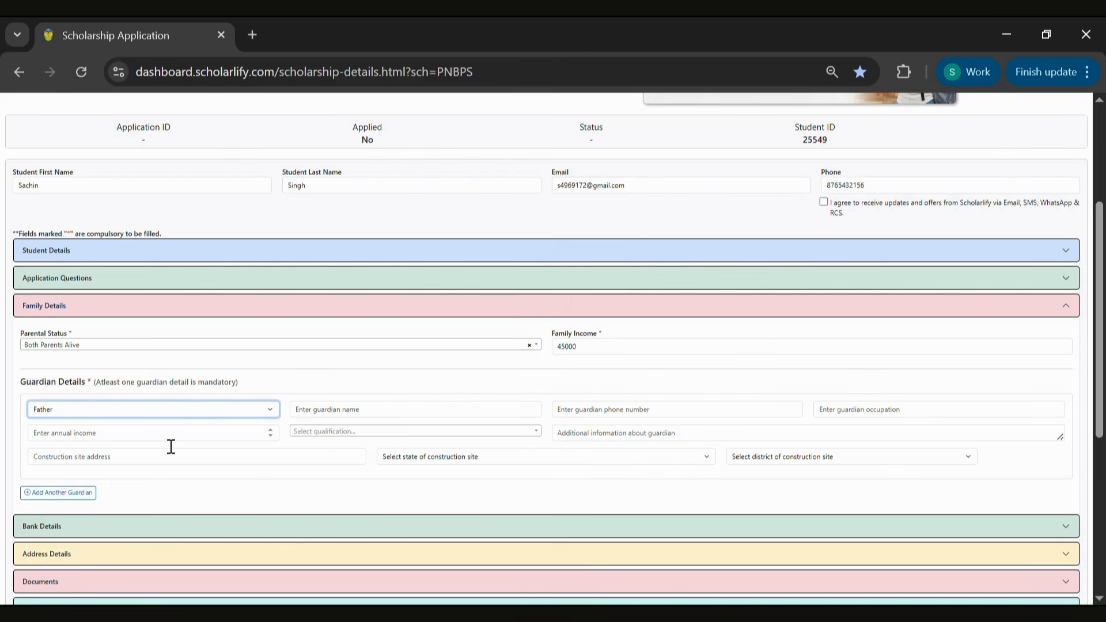
pyautogui.click(356, 411)
pyautogui.write('Test')
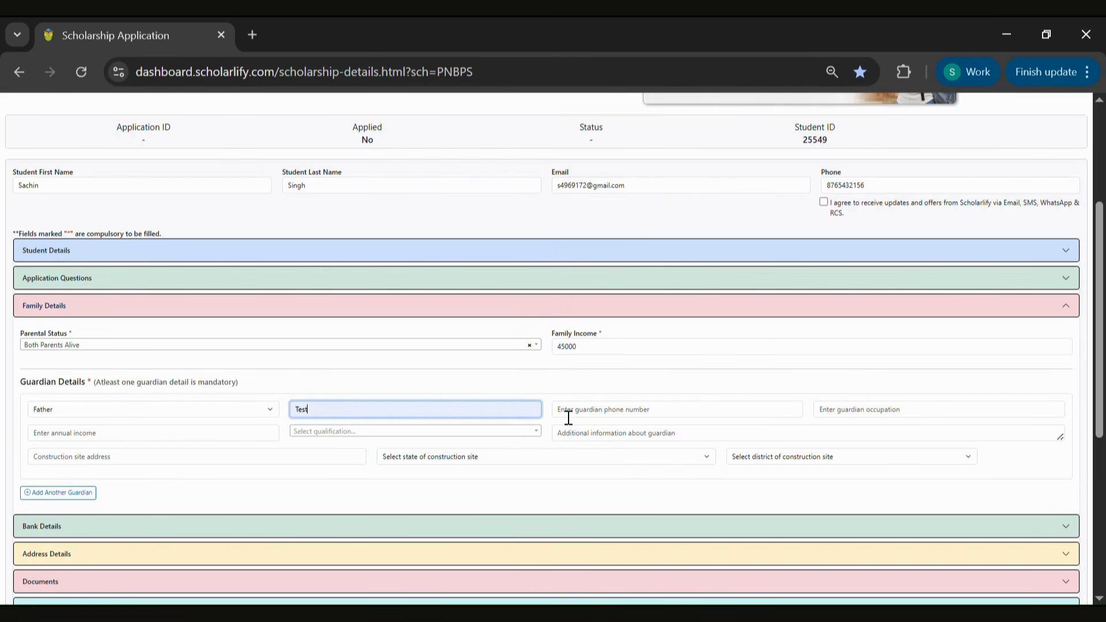
# Enter the guardian's phone number
pyautogui.click(646, 414)
pyautogui.click(683, 444)
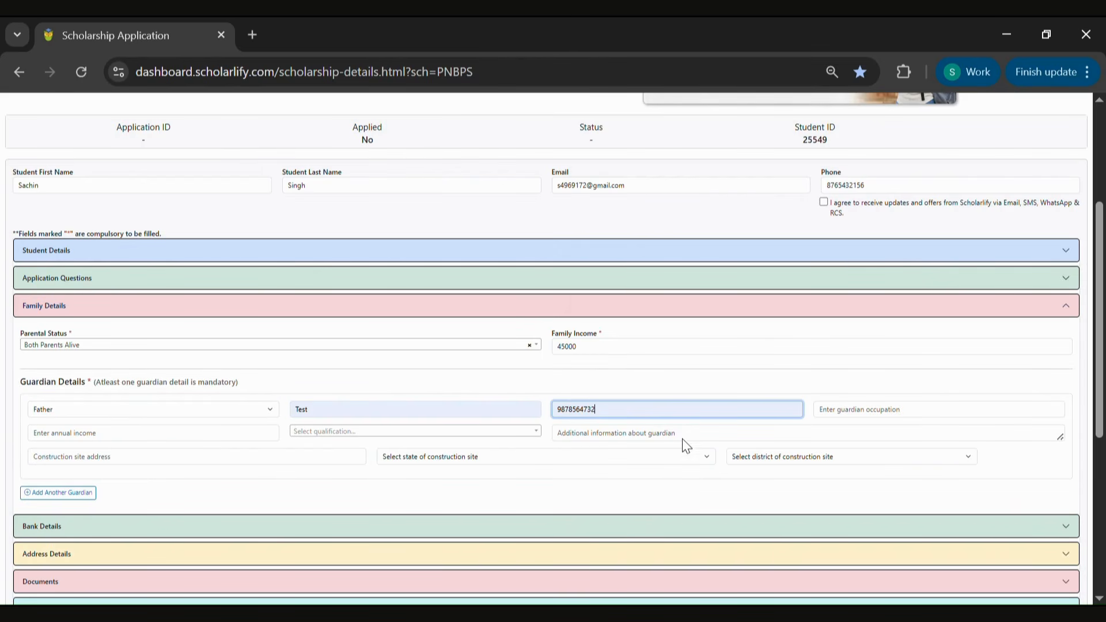
# Enter Daily Wage Worker as the guardian's occupation and 45000 as annual income
pyautogui.click(878, 415)
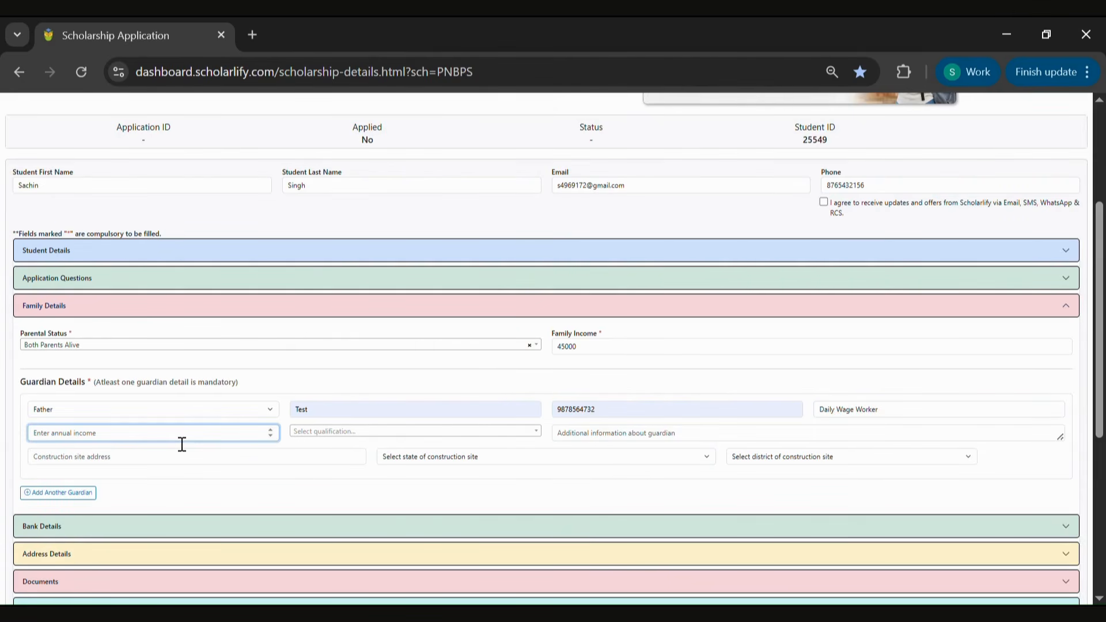
pyautogui.write('45000')
# Set the guardian's qualification to Class 10
pyautogui.click(389, 432)
pyautogui.scroll(-5, 389, 428)
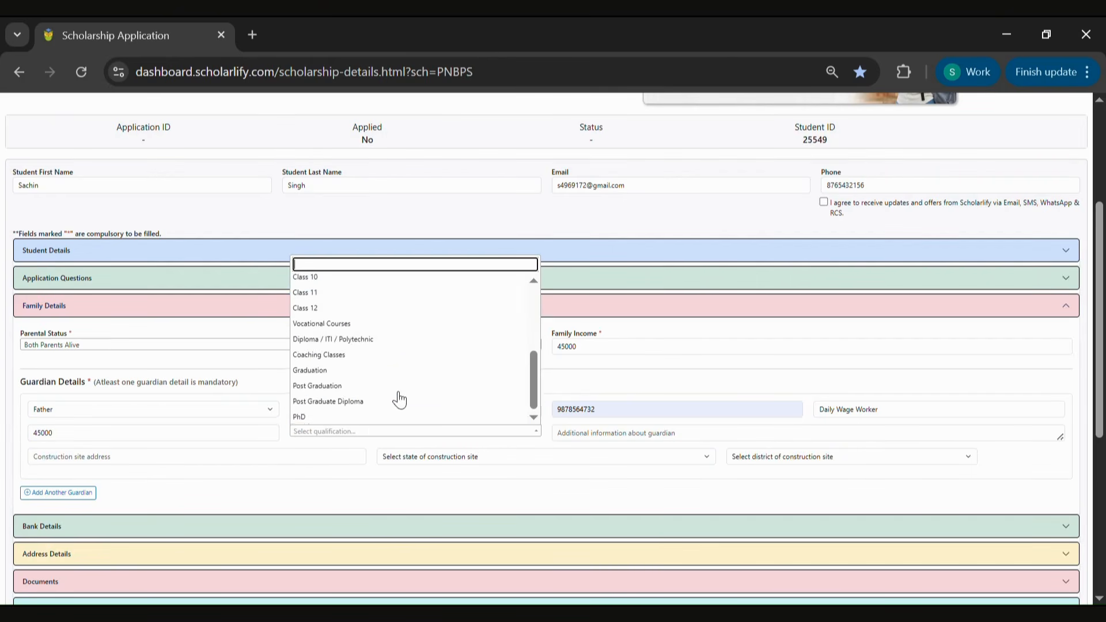
pyautogui.click(388, 293)
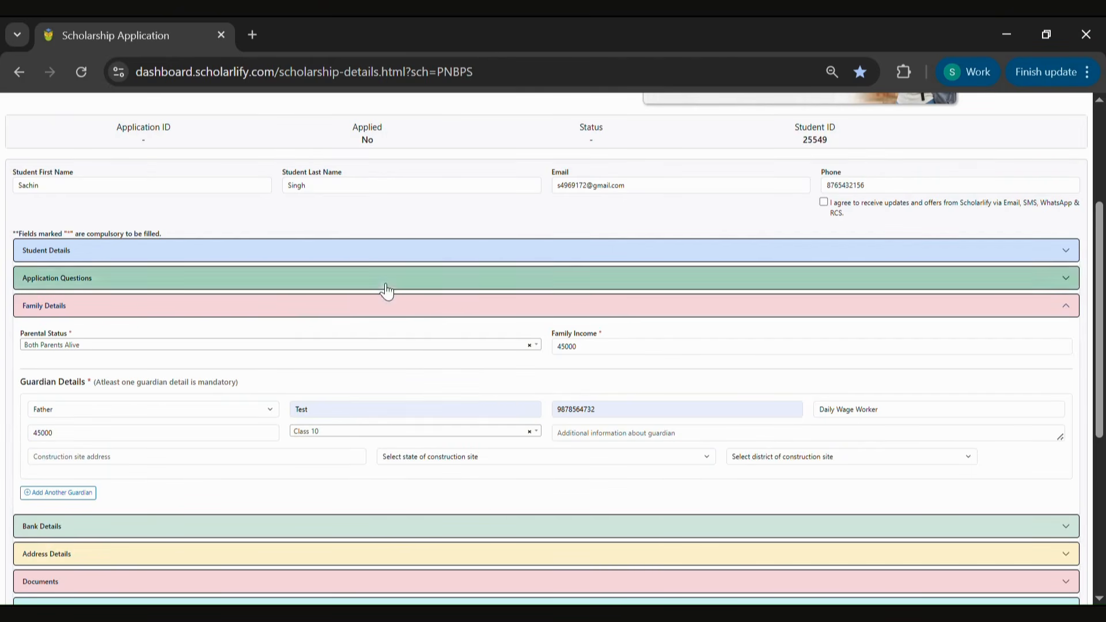
# Add Labor as additional guardian information and fill in the construction site address
pyautogui.click(643, 444)
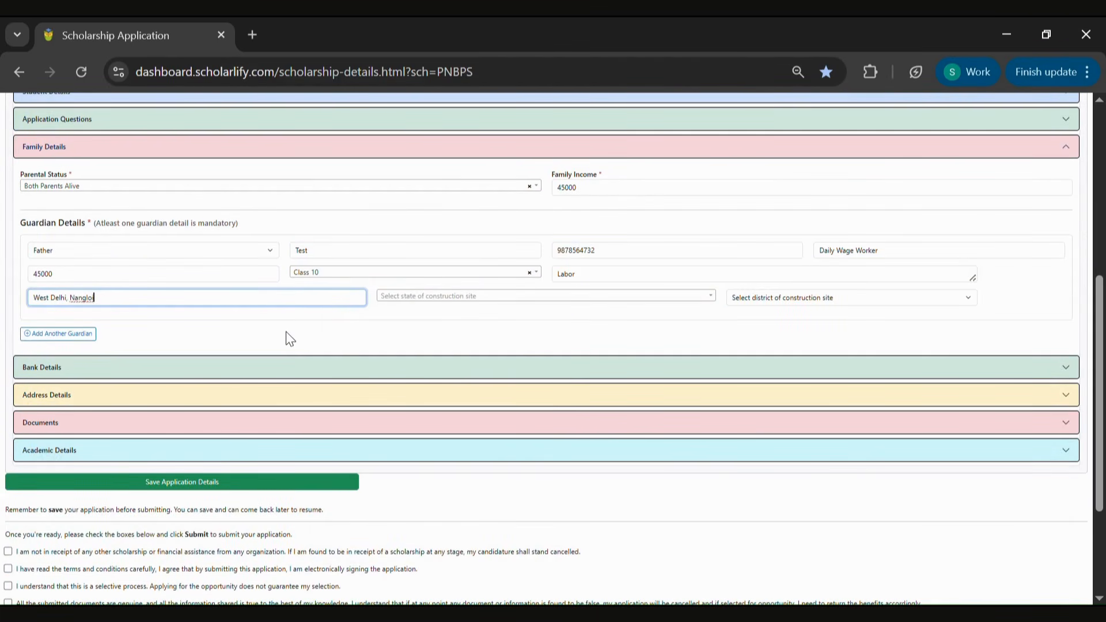
pyautogui.click(290, 339)
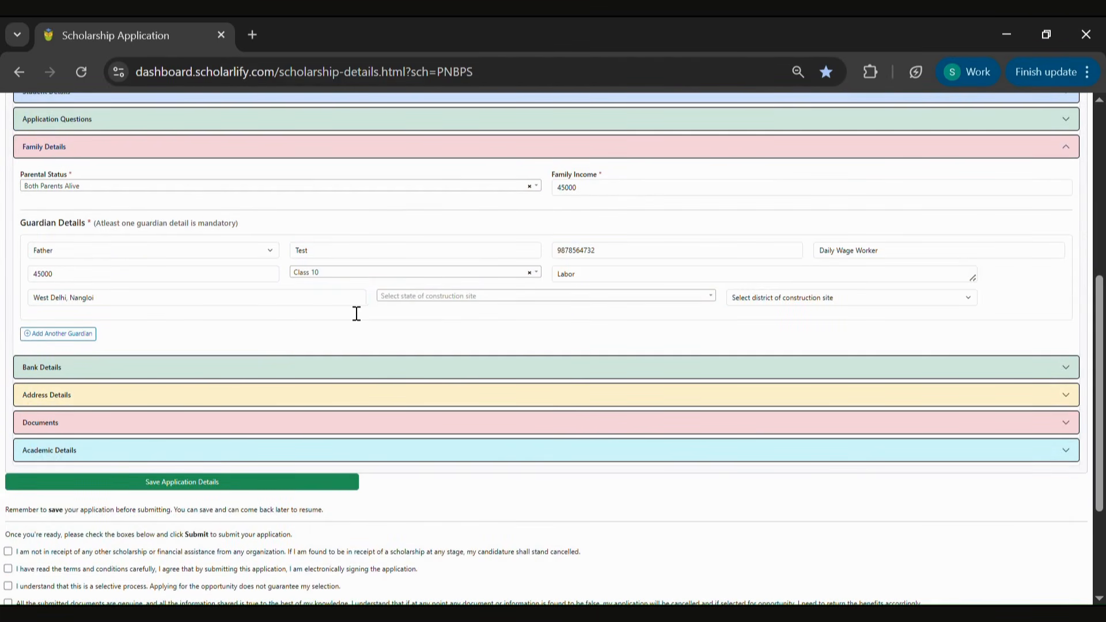
# Set the construction site state to Delhi and the district to West Delhi
pyautogui.click(402, 297)
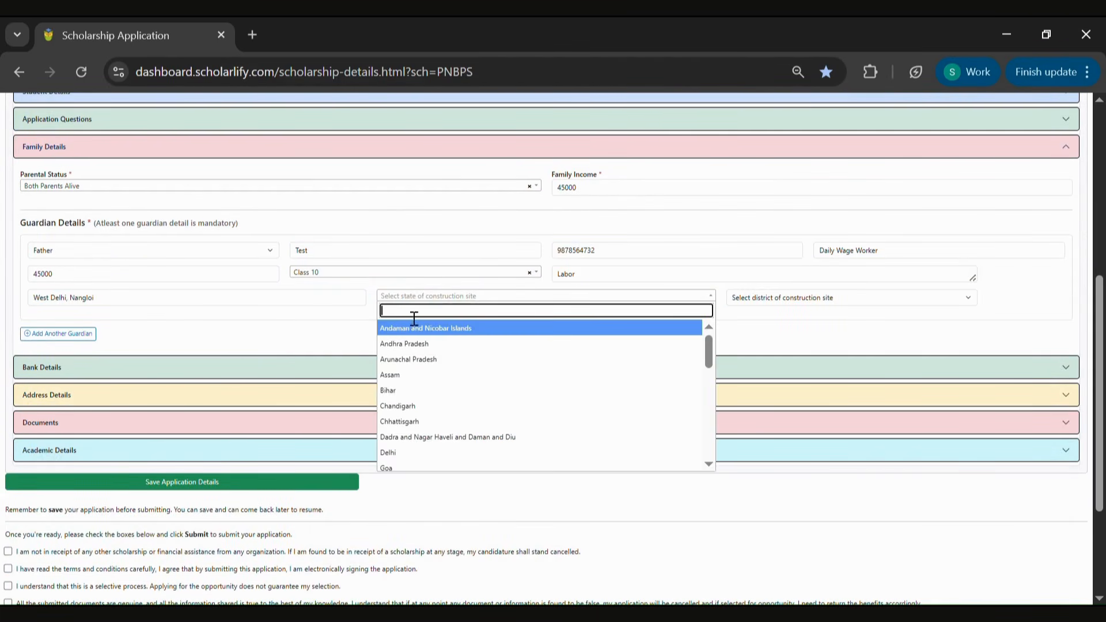
pyautogui.click(410, 451)
pyautogui.click(858, 297)
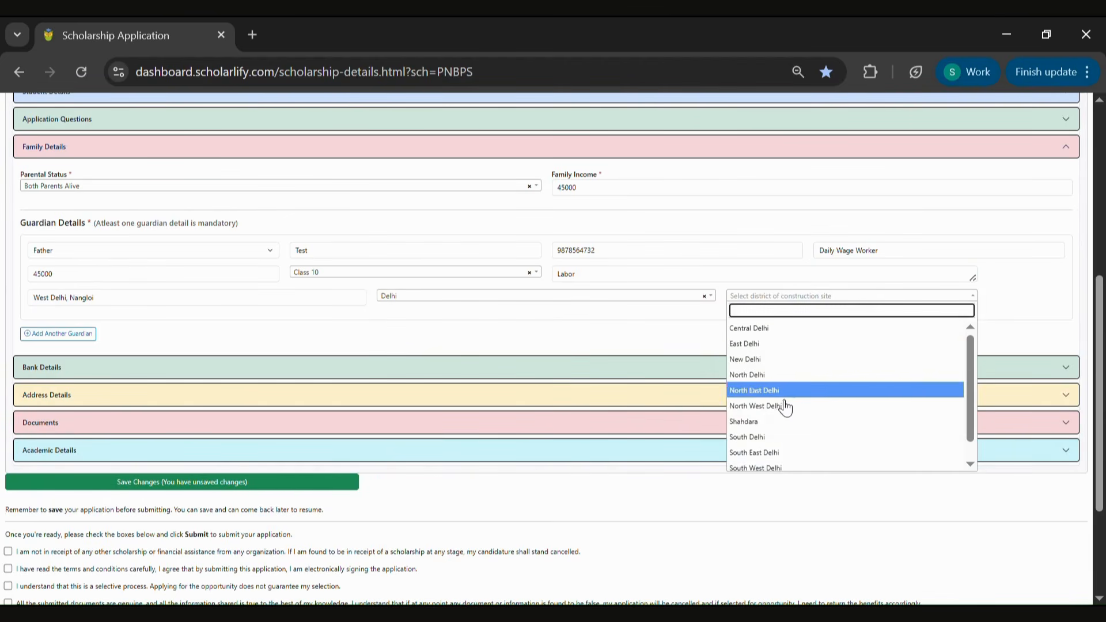
pyautogui.scroll(-1, 781, 403)
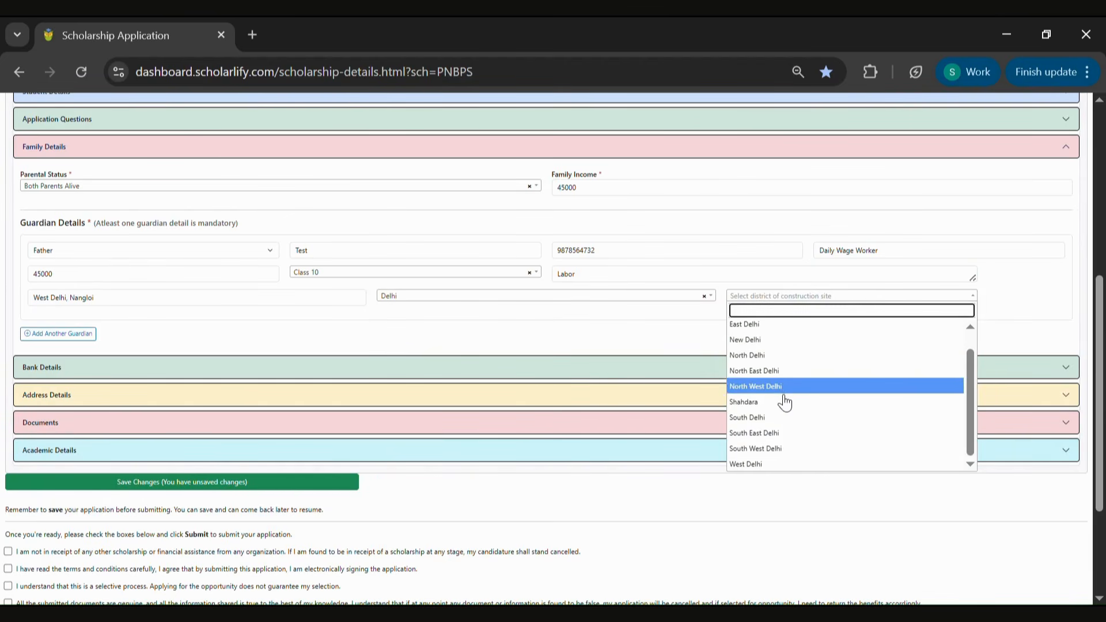
pyautogui.click(765, 466)
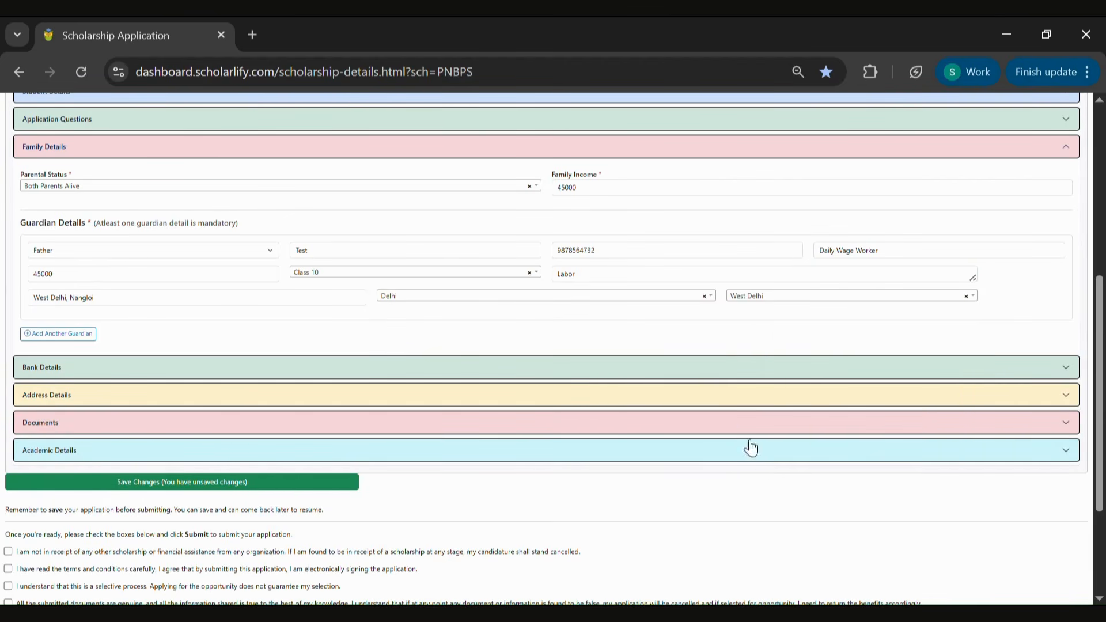
# In Bank Details, tick having a bank account and paste the IFSC code SBIN0000691
pyautogui.click(535, 369)
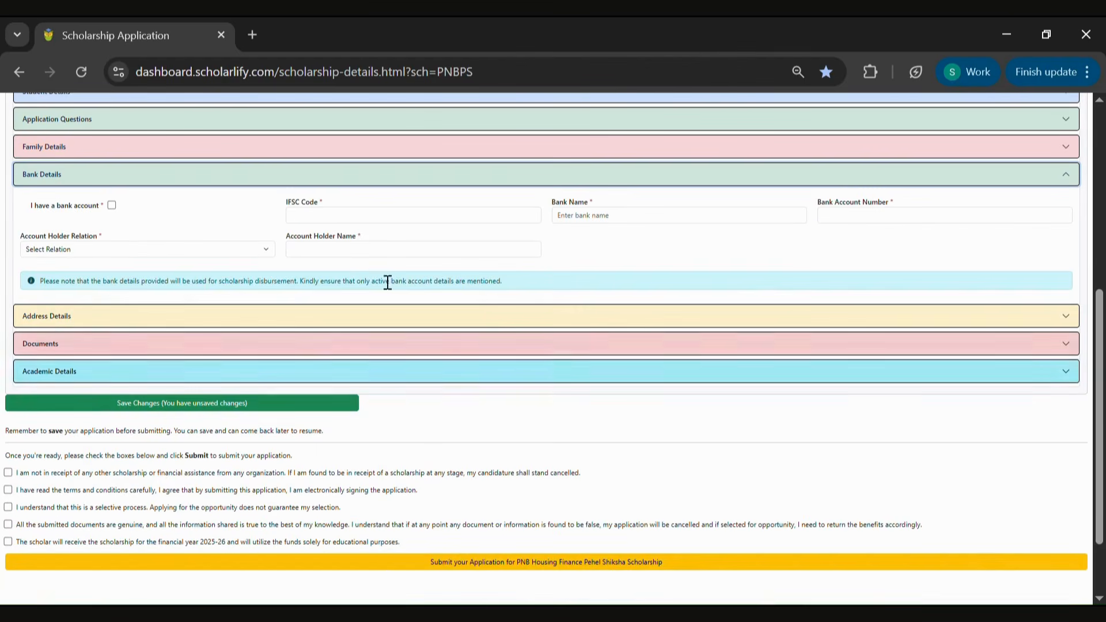
pyautogui.click(112, 205)
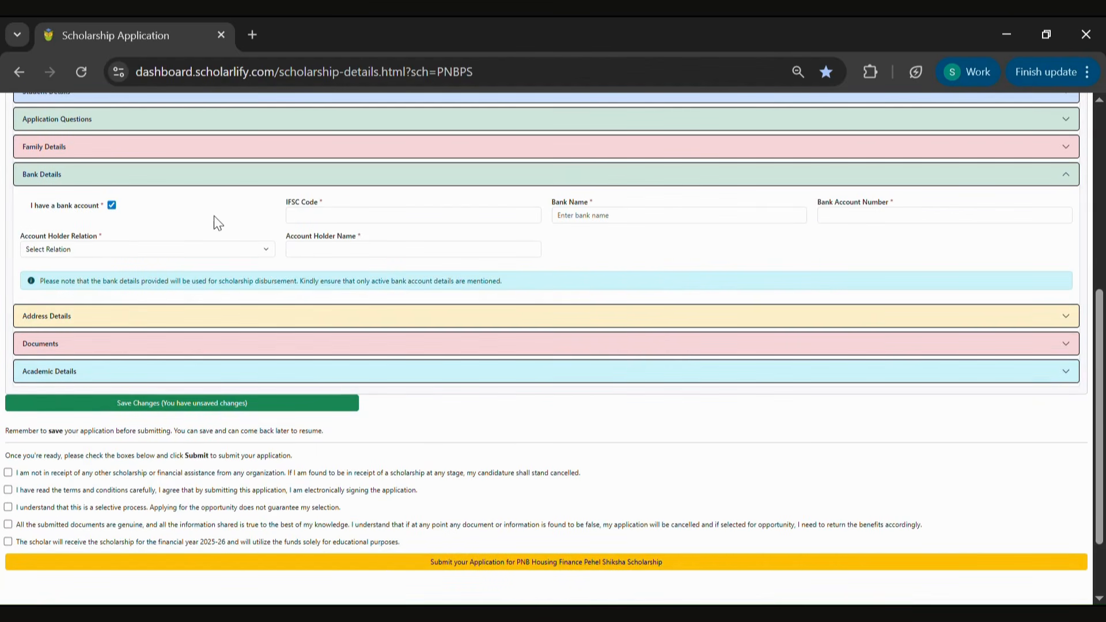
pyautogui.click(320, 220)
pyautogui.write('SBIN0000691')
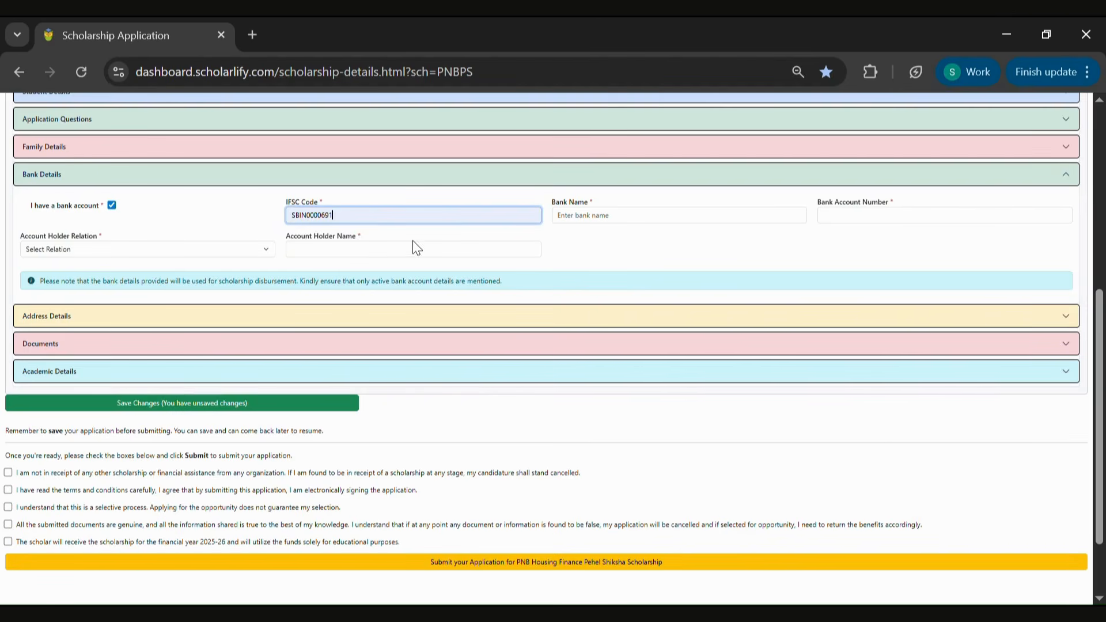
# Paste the bank account number into its field
pyautogui.click(603, 216)
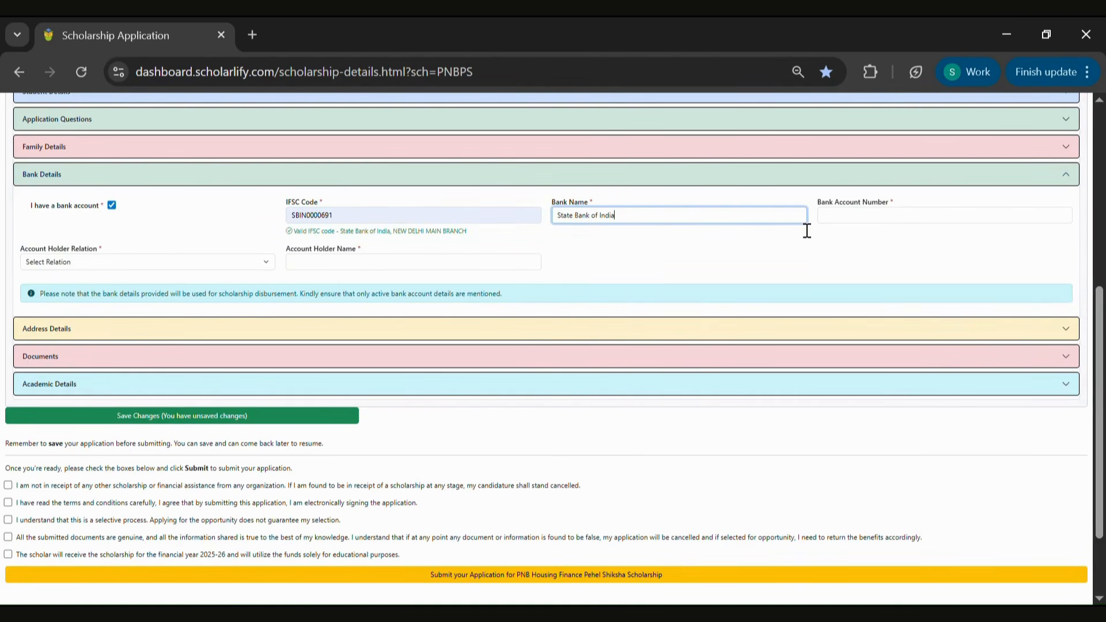
pyautogui.click(880, 222)
pyautogui.hotkey('ctrl', 'v')
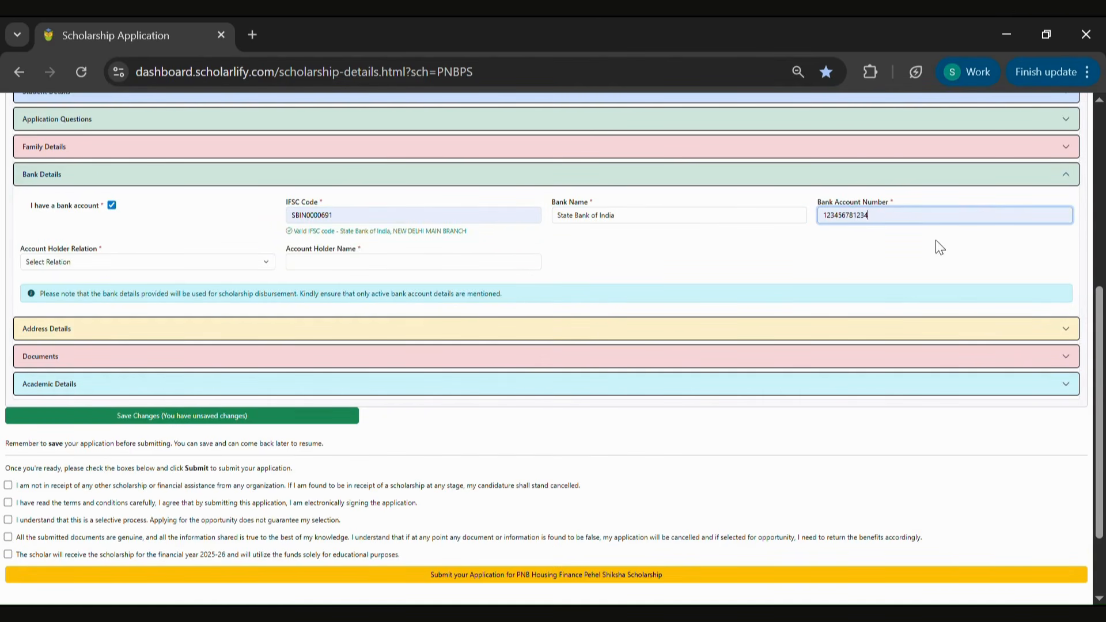
# Set the account holder relation to Self and enter Test as the account holder name
pyautogui.click(240, 268)
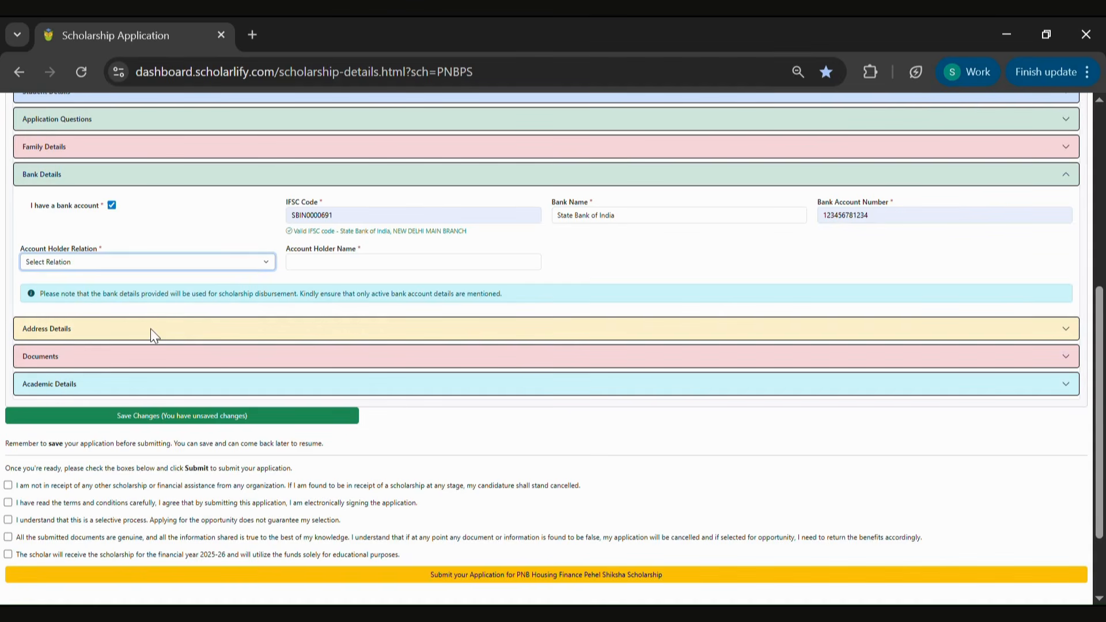
pyautogui.click(157, 302)
pyautogui.click(369, 268)
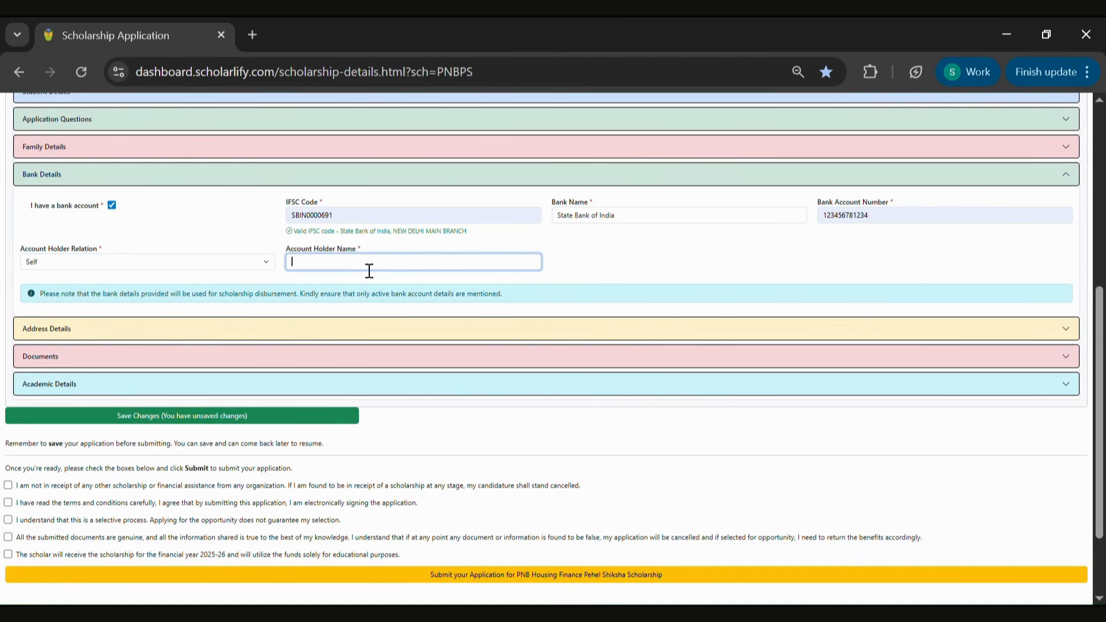
pyautogui.write('Test')
# Open Address Details and enter the student's permanent address
pyautogui.click(371, 334)
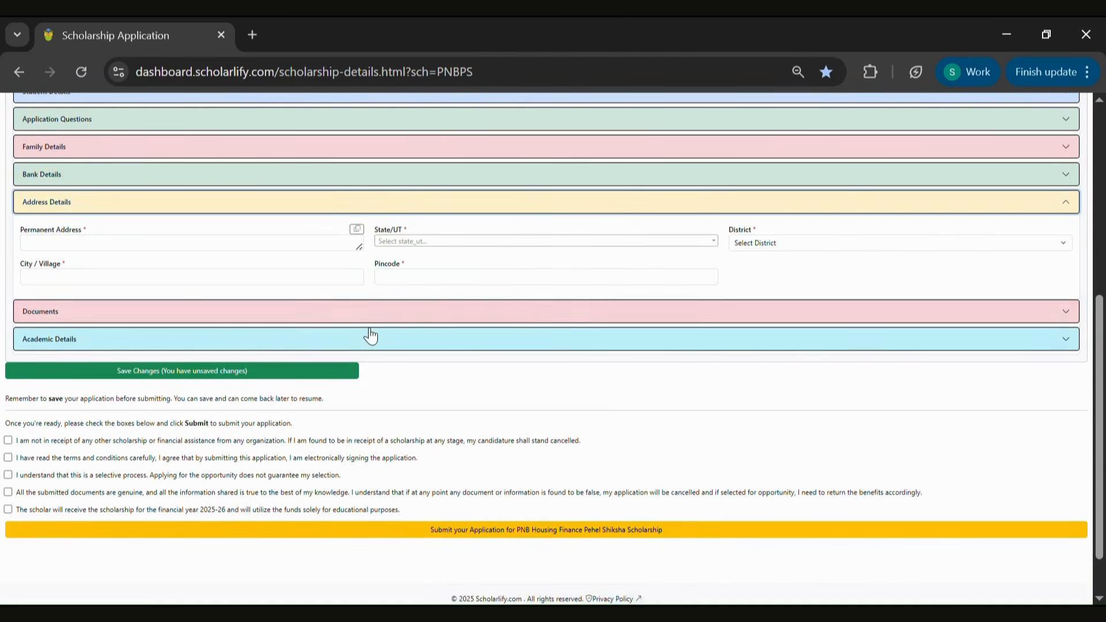
pyautogui.click(224, 244)
pyautogui.write('kd nagar Delhi')
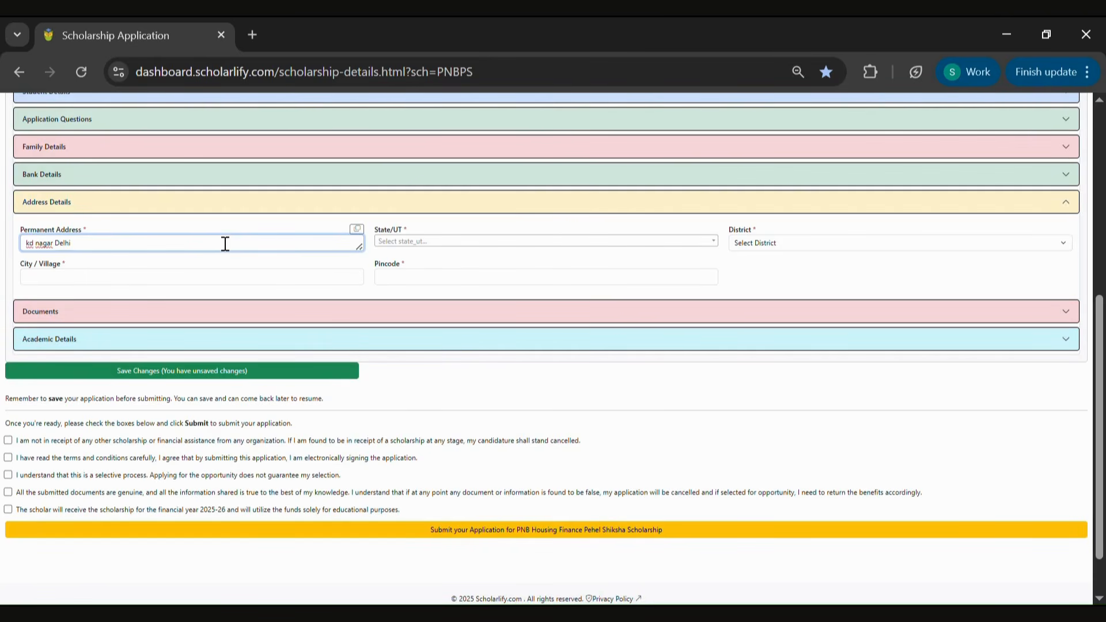
# Set the address state to Delhi and the district to West Delhi
pyautogui.click(427, 241)
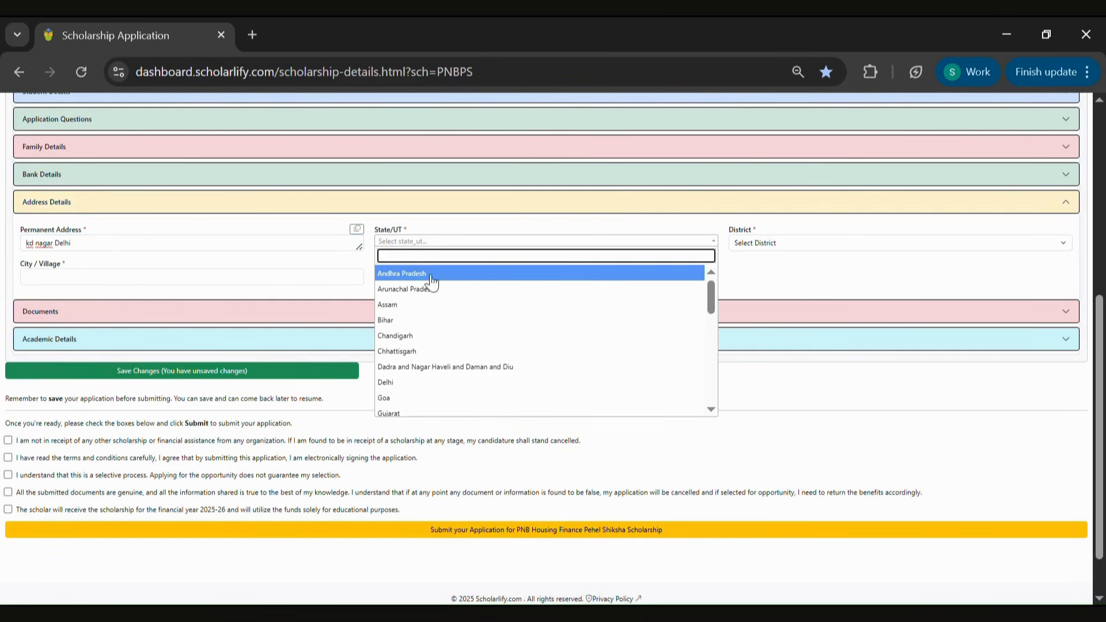
pyautogui.click(393, 385)
pyautogui.click(805, 242)
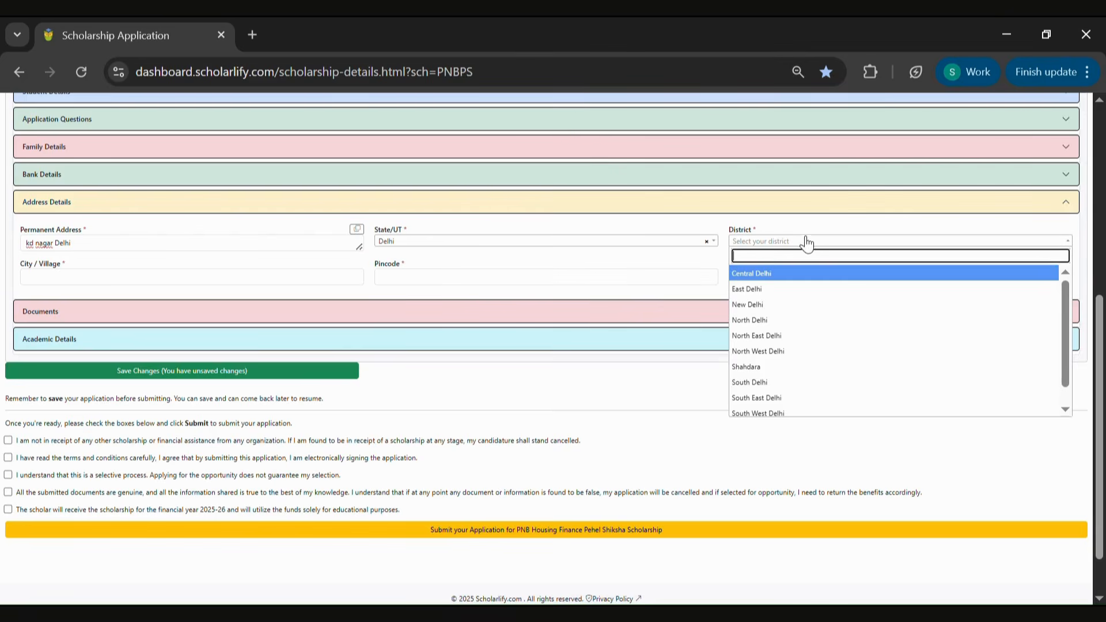
pyautogui.scroll(-1, 785, 389)
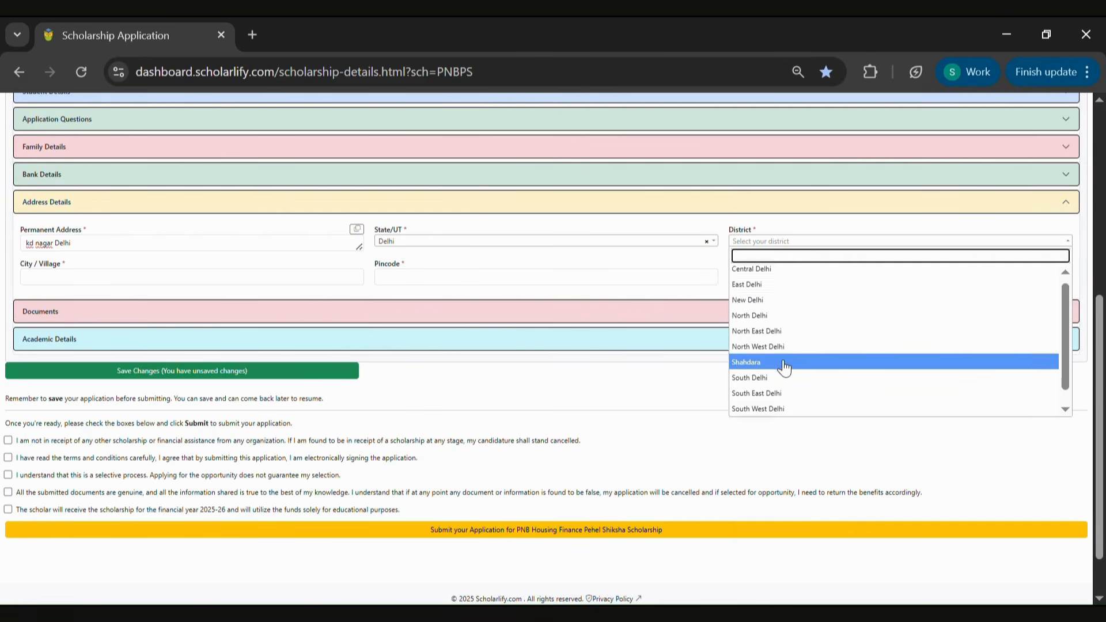
pyautogui.click(776, 409)
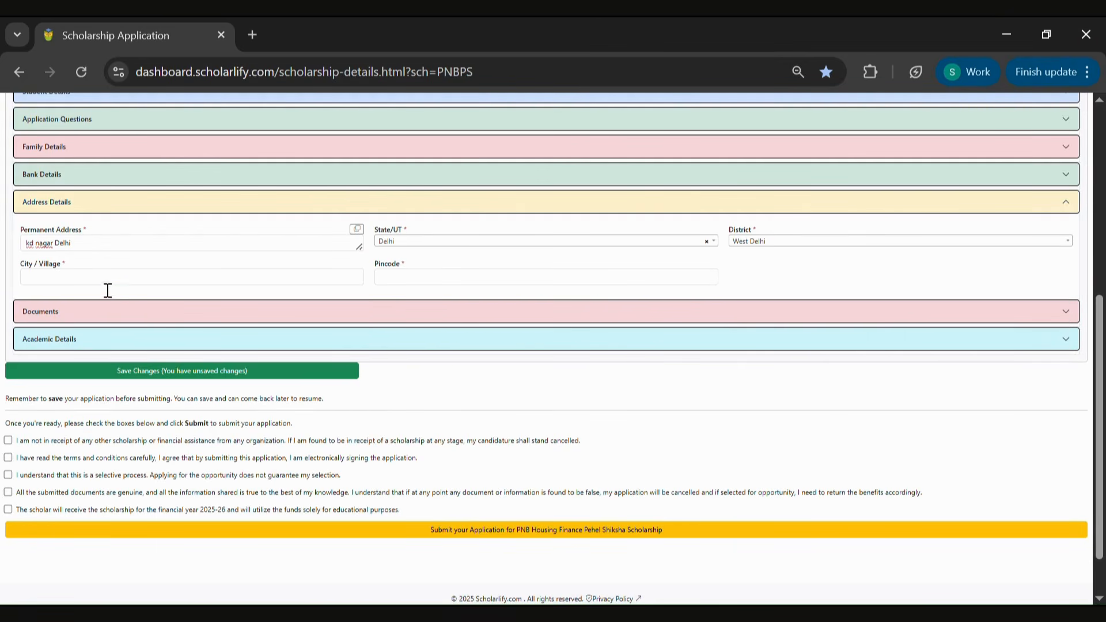
# Set the city/village to Delhi Cantonment Board and enter the address pincode
pyautogui.click(109, 286)
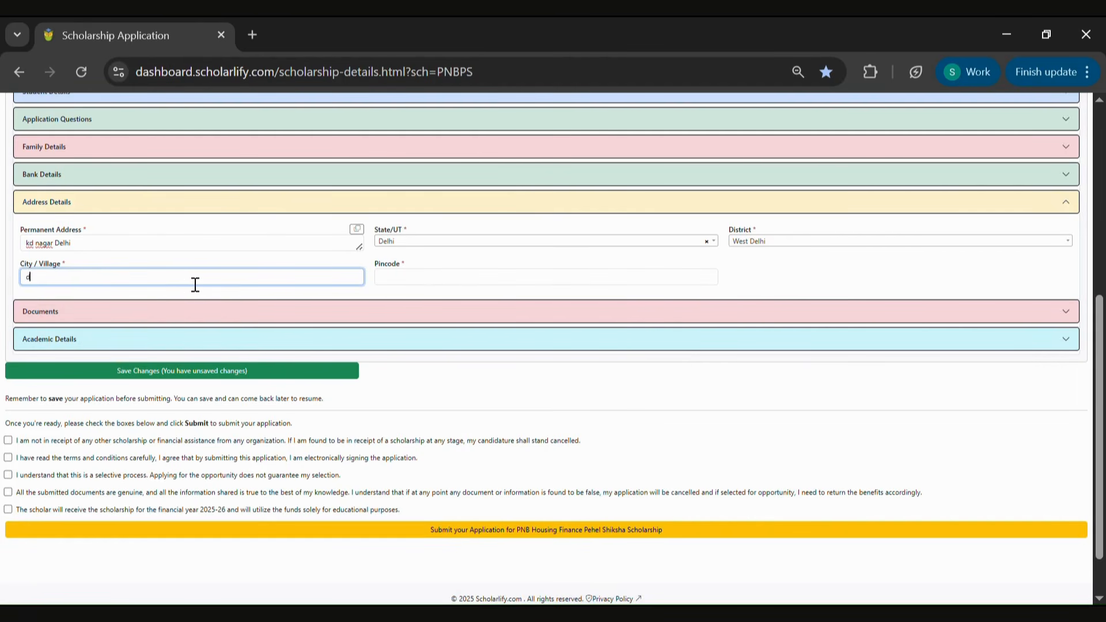
pyautogui.write('de')
pyautogui.click(477, 284)
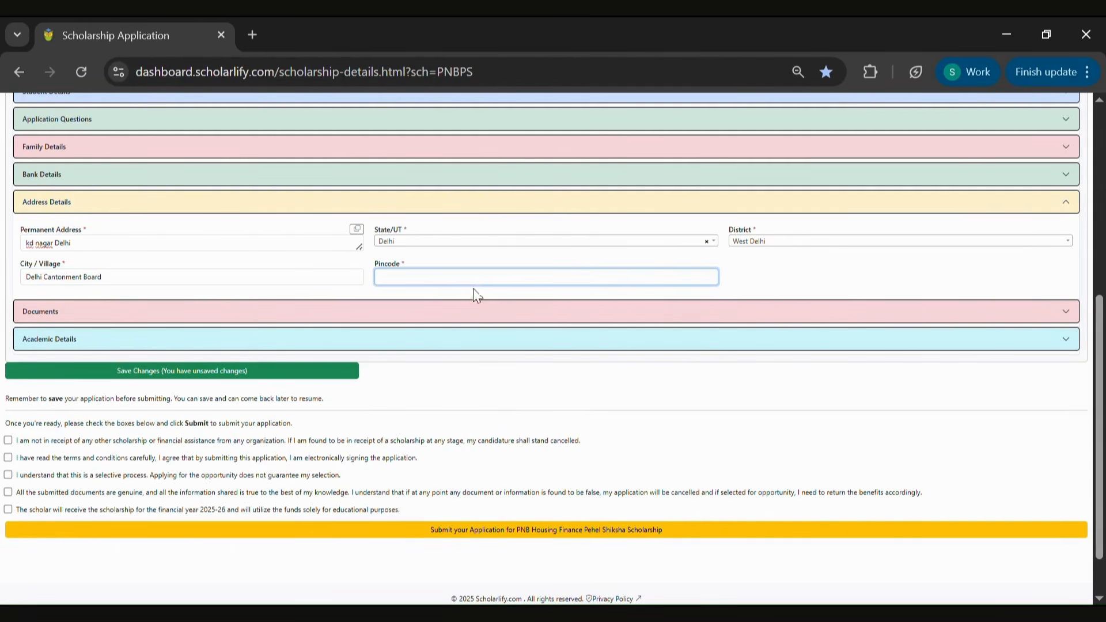
pyautogui.write('110041')
# Open Documents and upload the passport size photo image and the Aadhaar card front side file
pyautogui.click(491, 317)
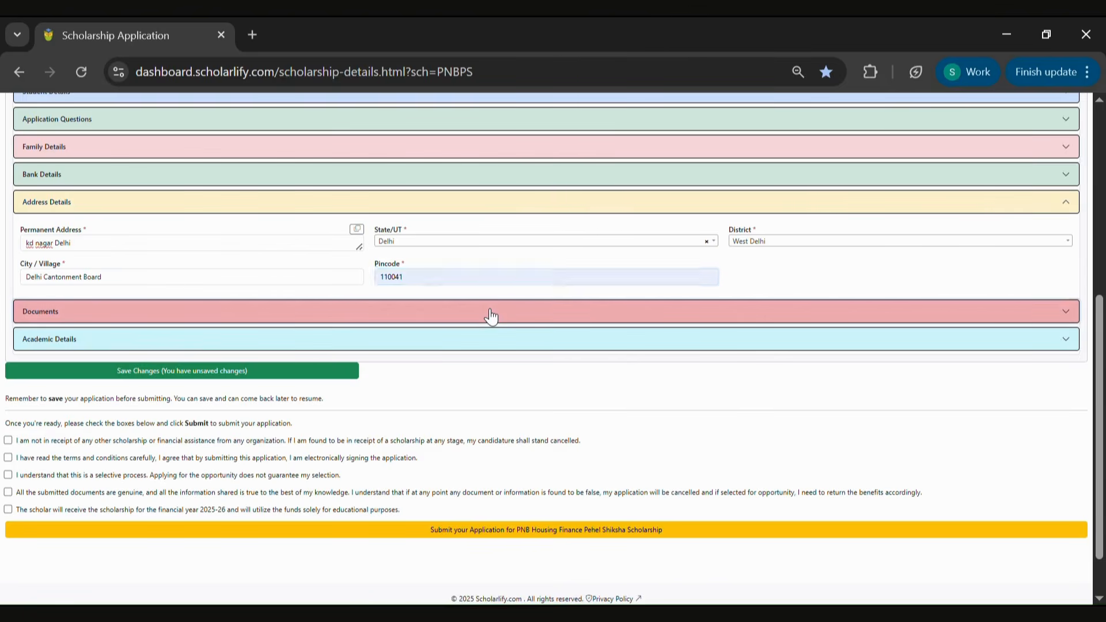
pyautogui.scroll(-1, 855, 298)
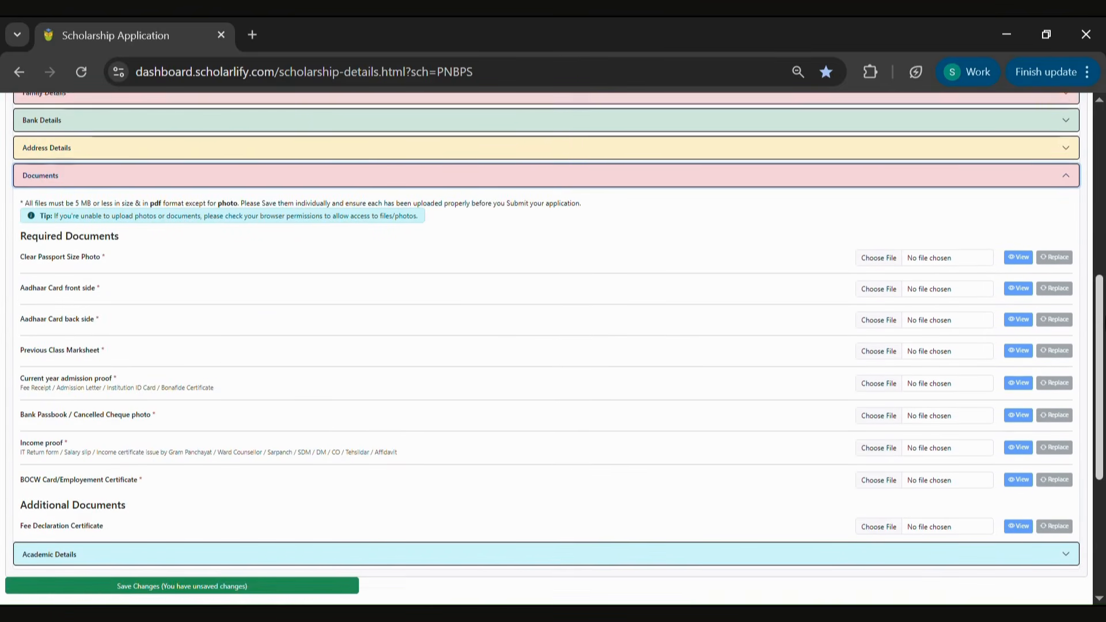
pyautogui.click(890, 241)
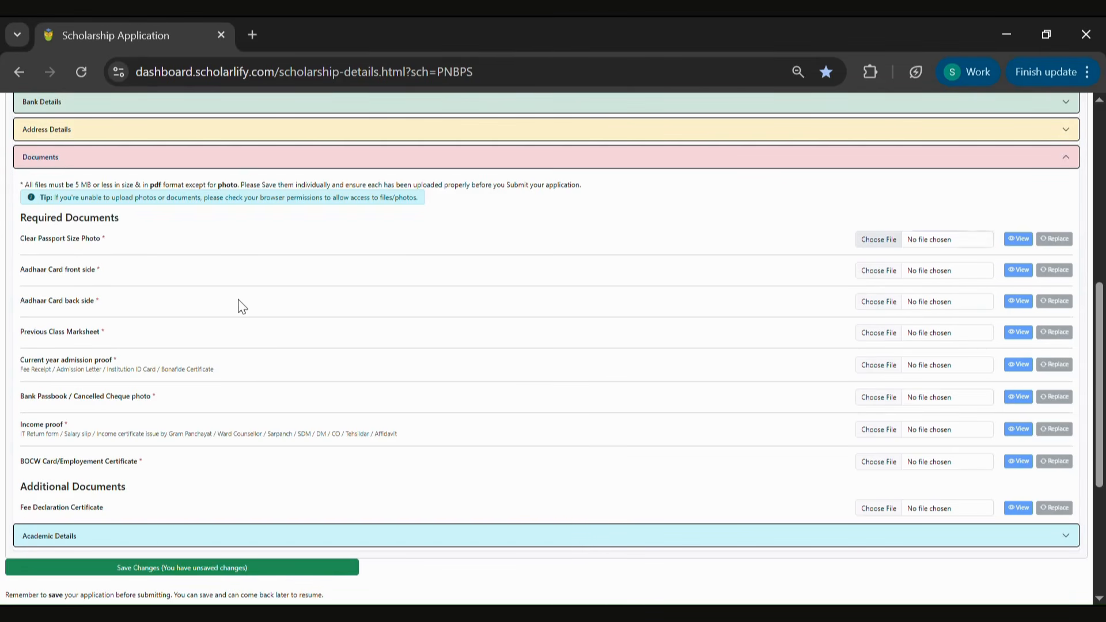
pyautogui.click(876, 276)
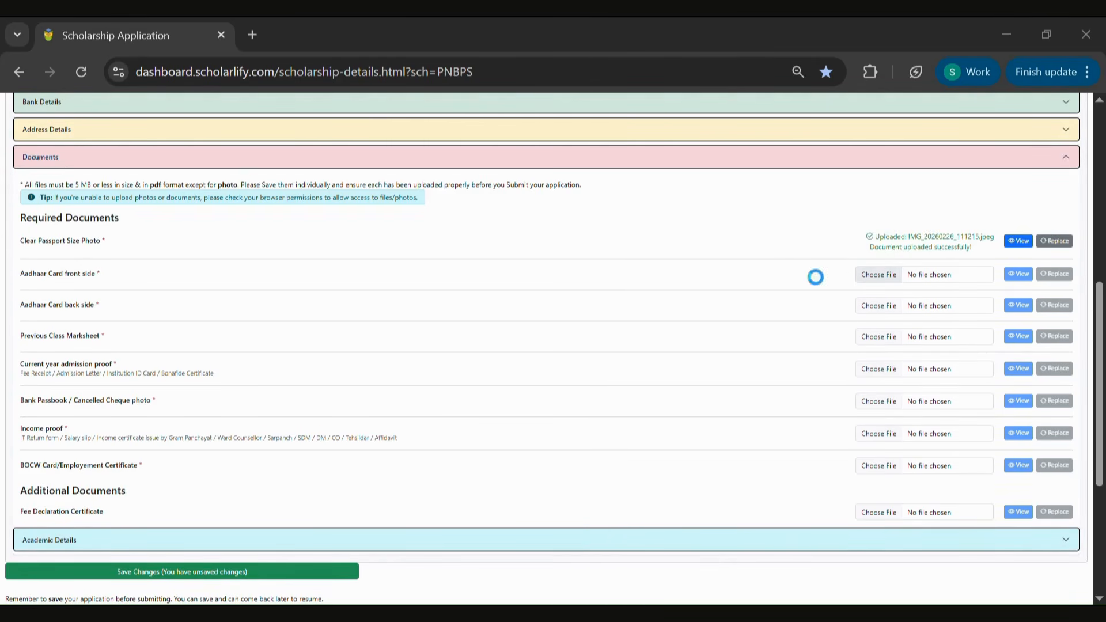
pyautogui.doubleClick(191, 178)
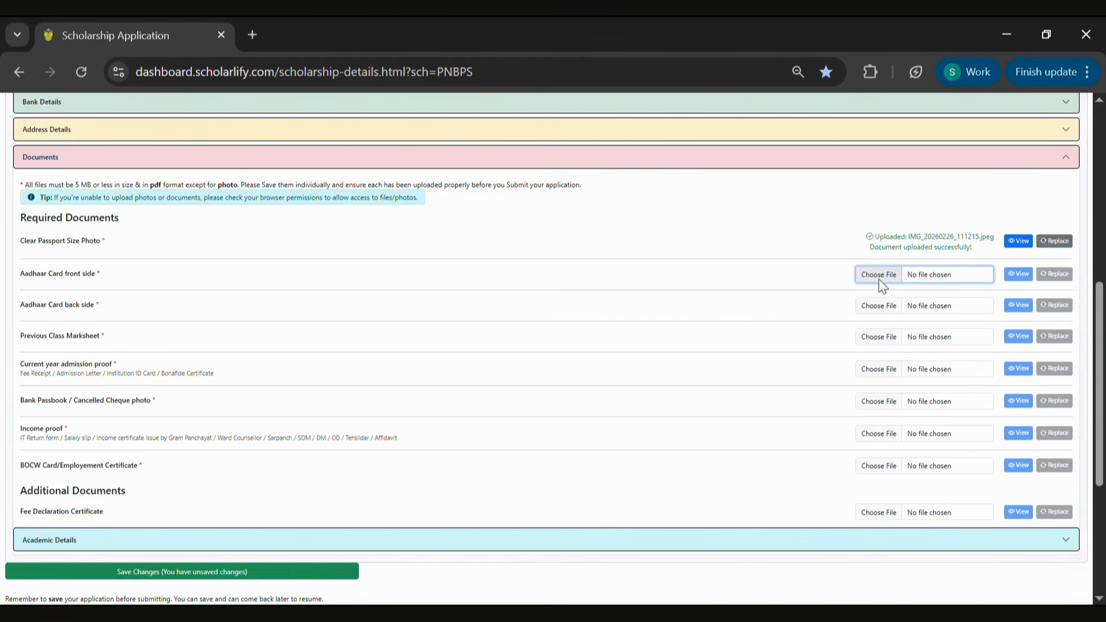
# Upload the PDF for the Aadhaar card back side and the previous class marksheet
pyautogui.click(870, 309)
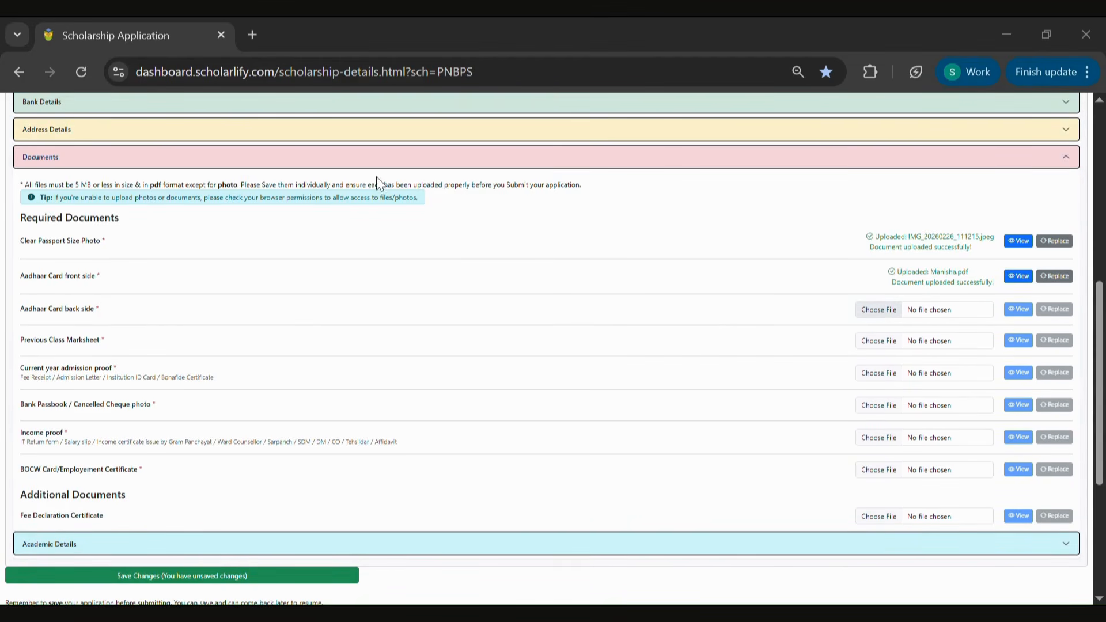
pyautogui.doubleClick(212, 172)
pyautogui.click(886, 346)
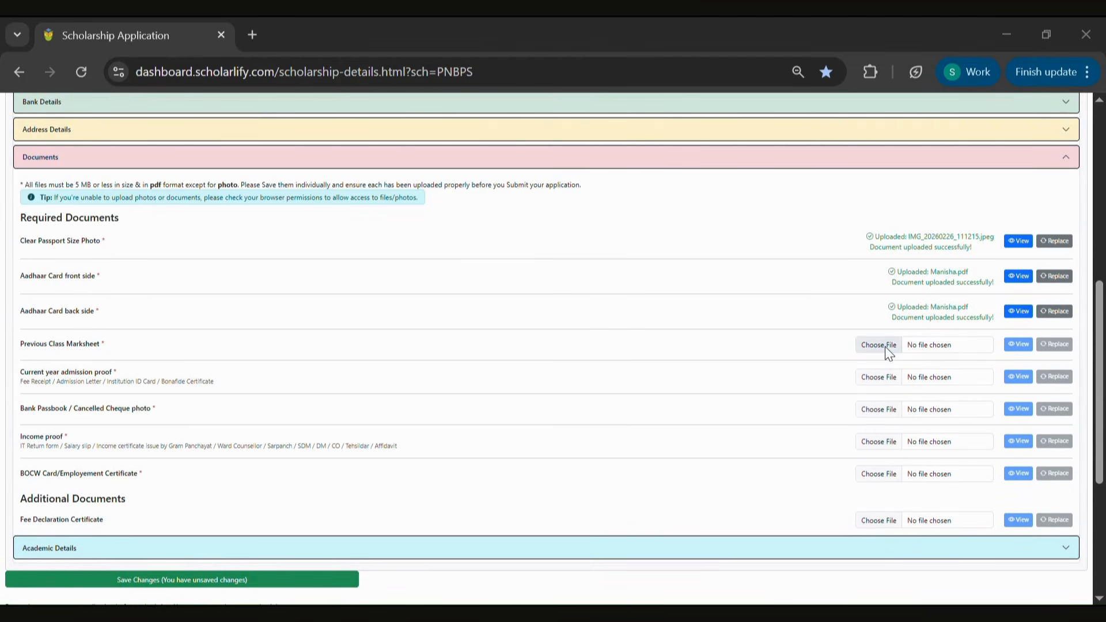
pyautogui.doubleClick(230, 191)
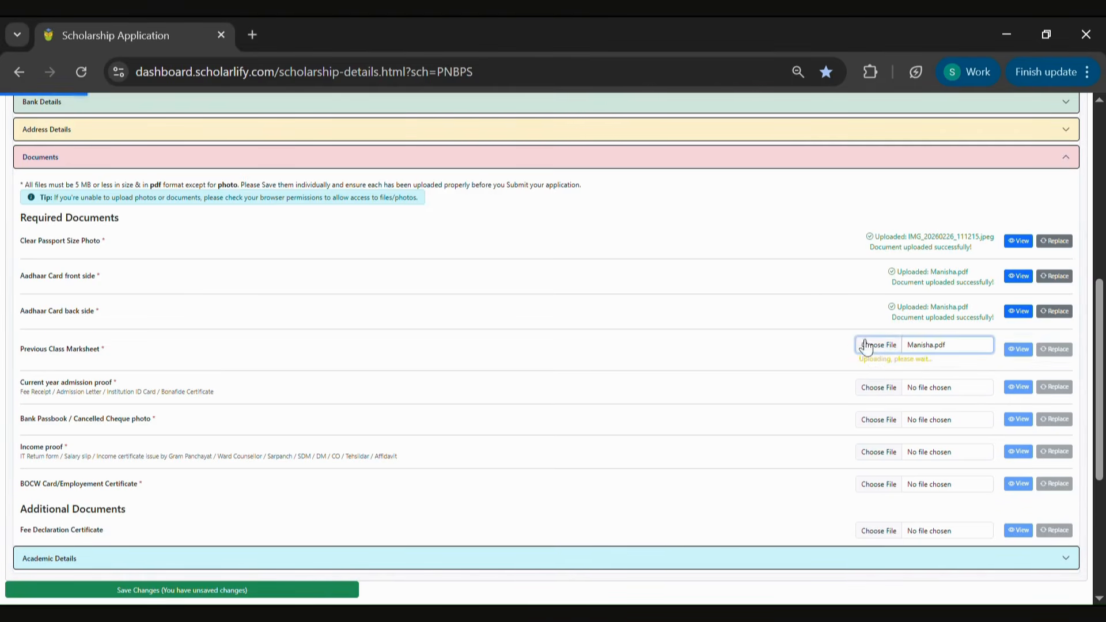
# Upload the PDF for the current year admission proof and the bank passbook / cancelled cheque photo
pyautogui.click(887, 385)
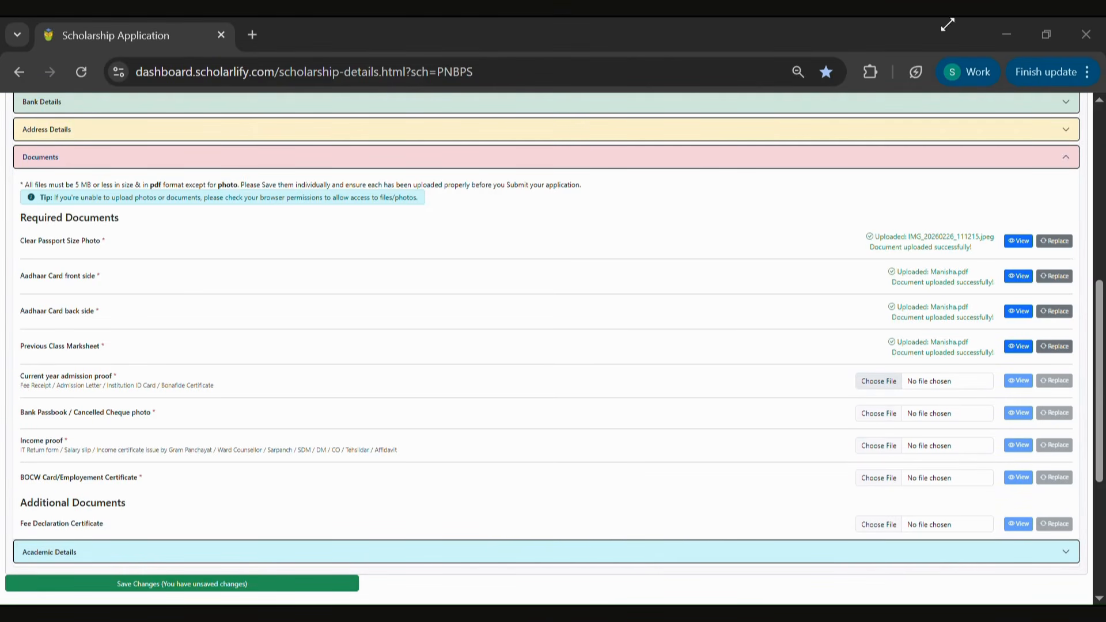
pyautogui.doubleClick(185, 186)
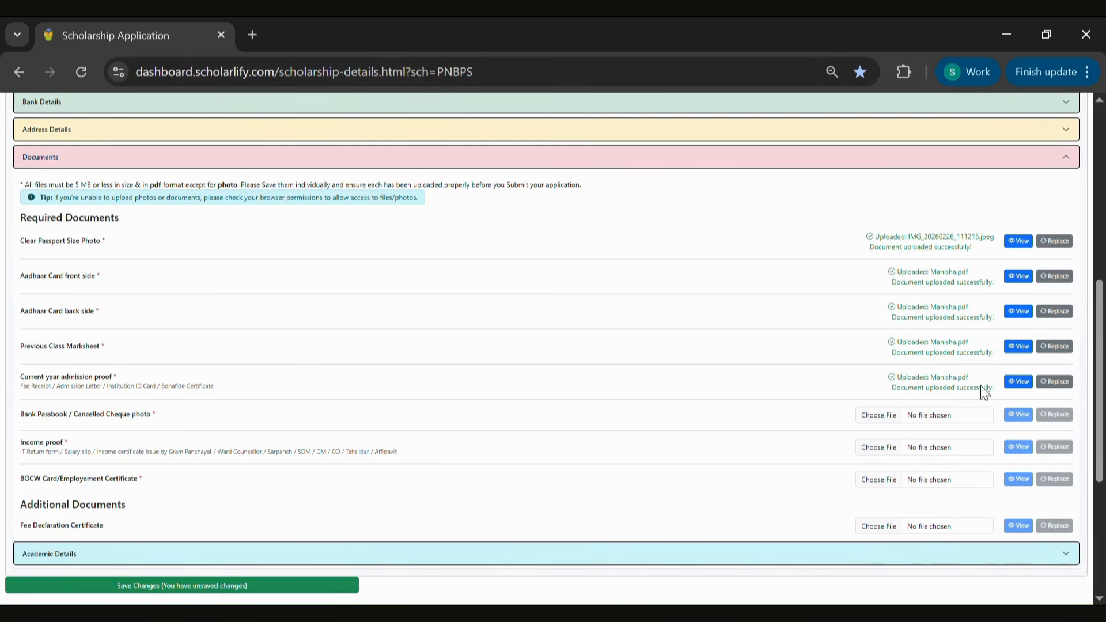
pyautogui.click(878, 415)
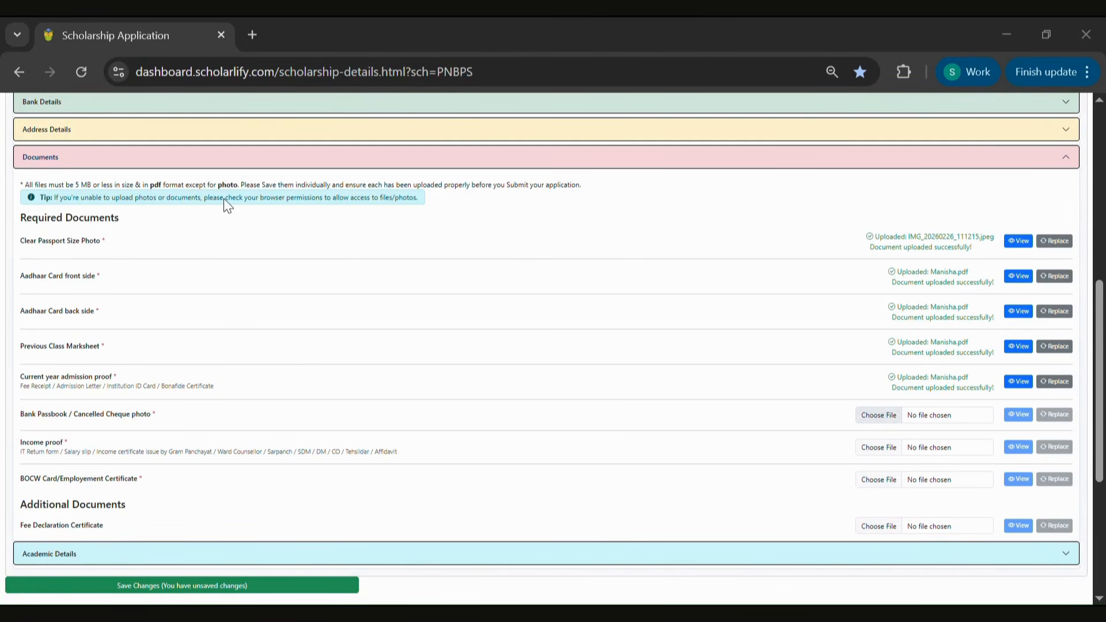
pyautogui.doubleClick(203, 208)
# Upload the PDF for the income proof and the BOCW card / employment certificate
pyautogui.click(890, 452)
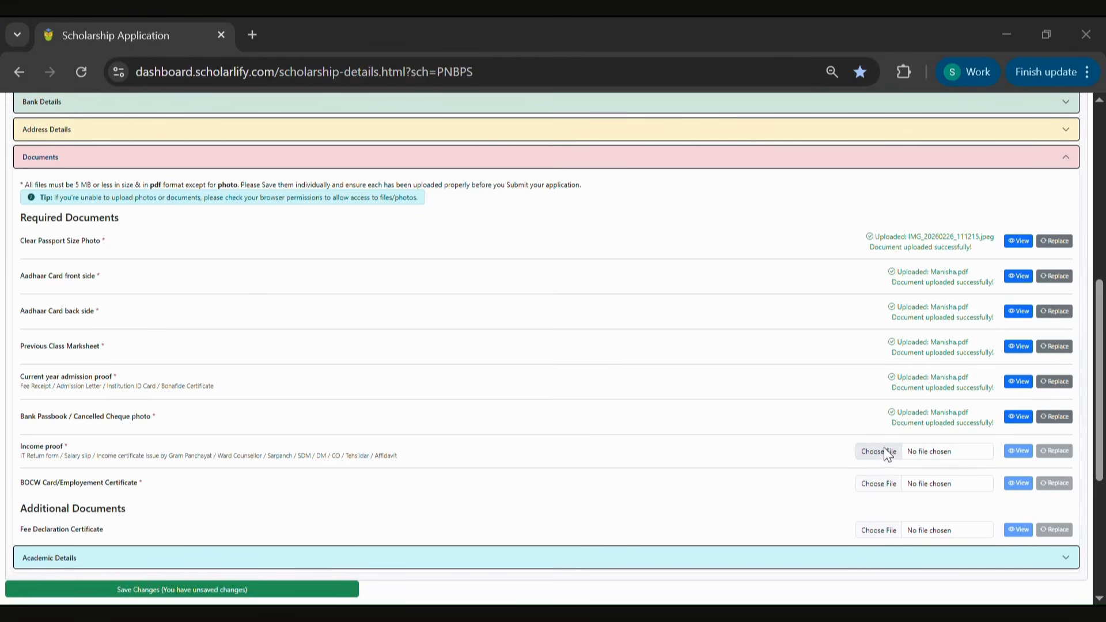
pyautogui.doubleClick(234, 198)
pyautogui.click(883, 486)
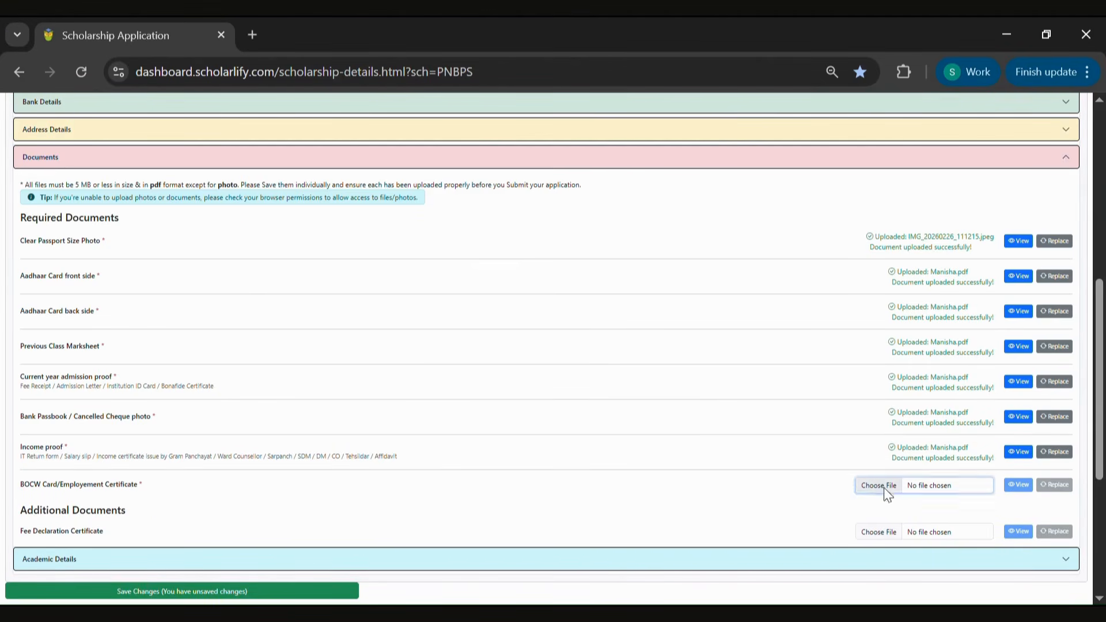
pyautogui.doubleClick(228, 222)
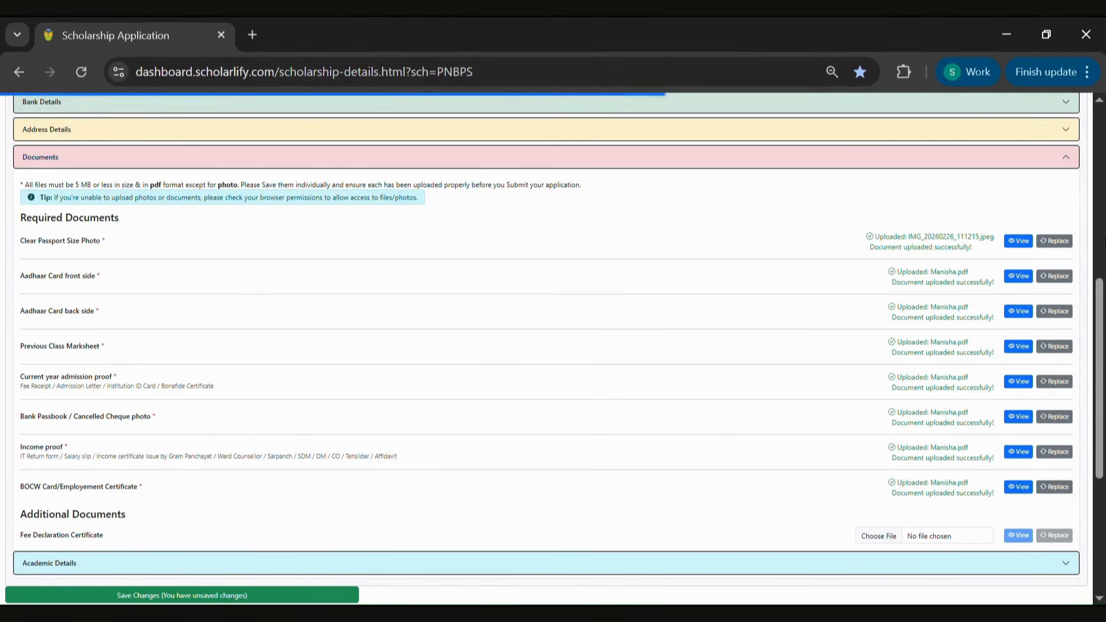
# Open Academic Details and apply the current academic class Graduation, Year 1
pyautogui.scroll(-3, 844, 395)
pyautogui.click(845, 396)
pyautogui.scroll(15, 1007, 316)
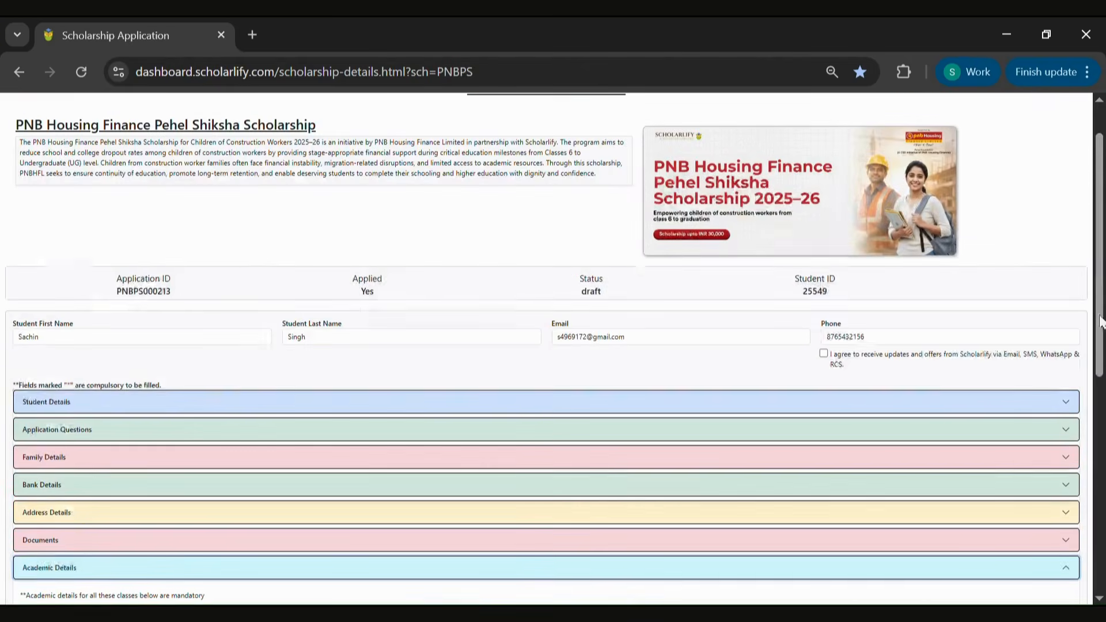
pyautogui.scroll(-6, 1099, 302)
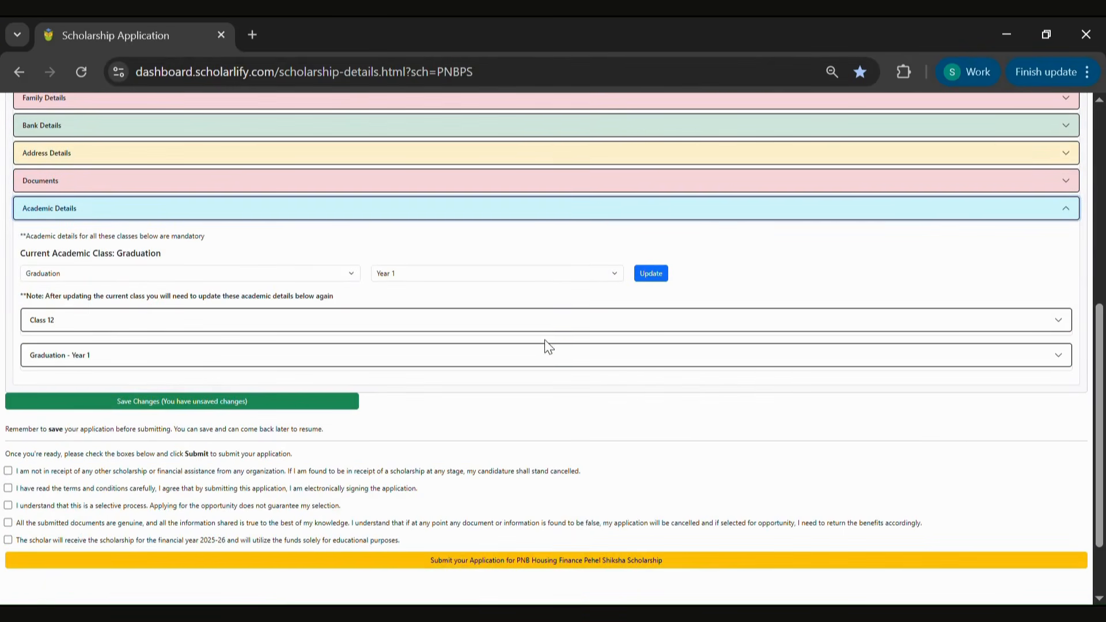
pyautogui.click(657, 275)
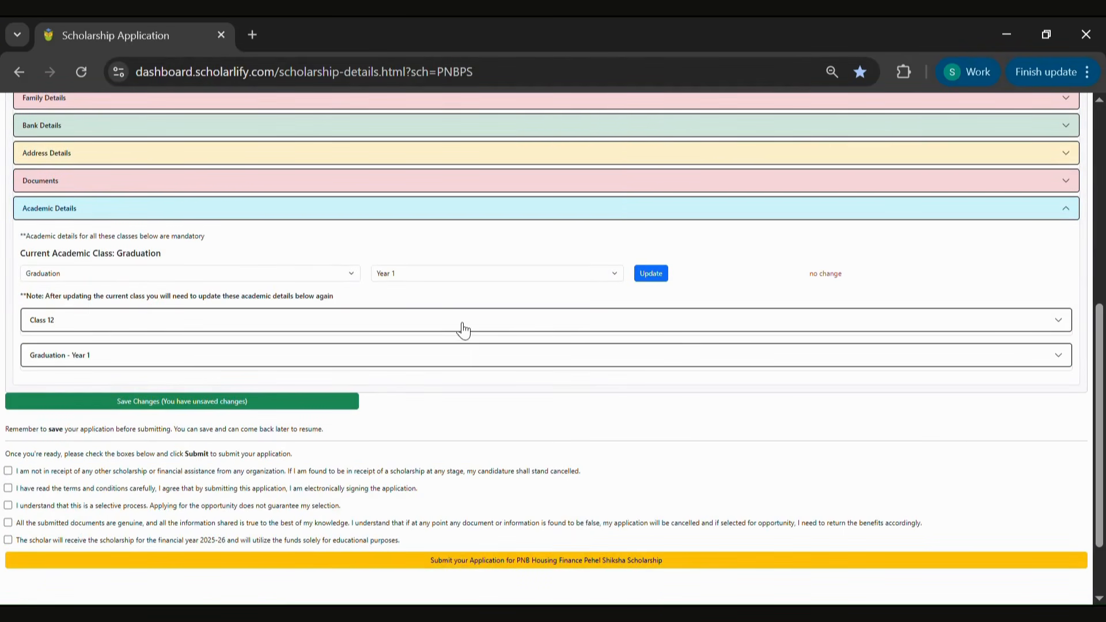
# Expand the Class 12 record and enter 280 as marks obtained
pyautogui.click(468, 326)
pyautogui.click(1100, 268)
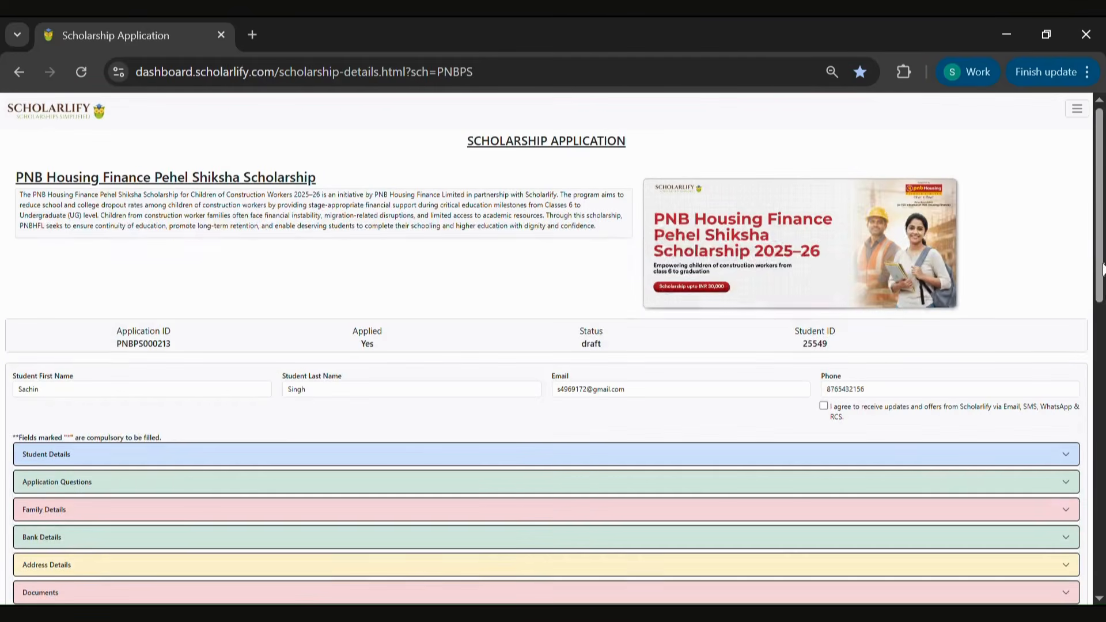
pyautogui.scroll(-10, 1075, 238)
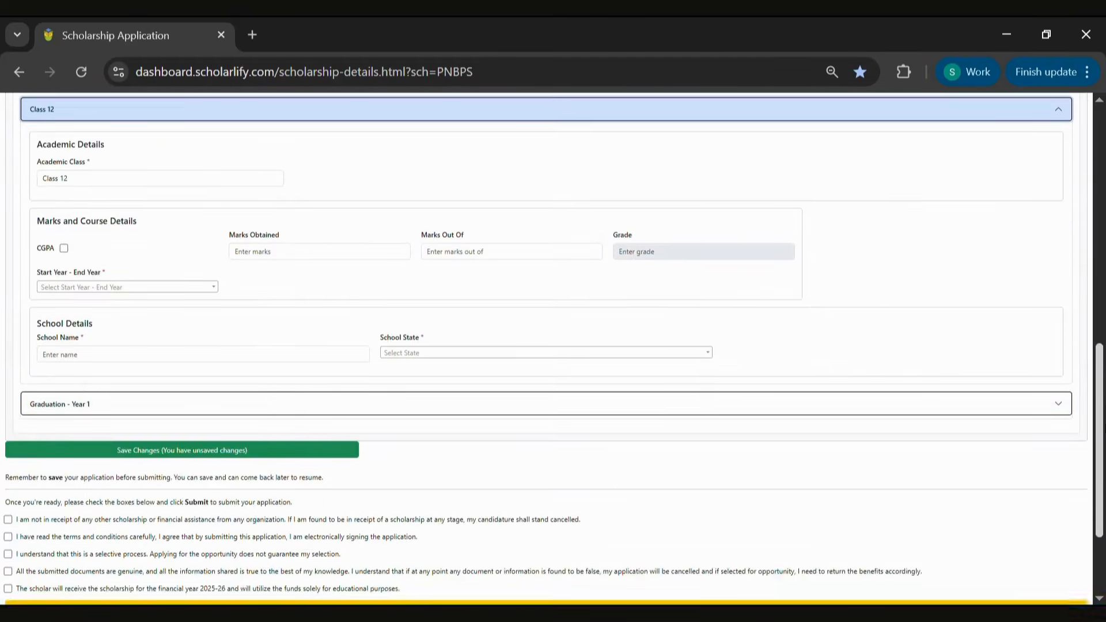
pyautogui.click(294, 254)
pyautogui.write('210')
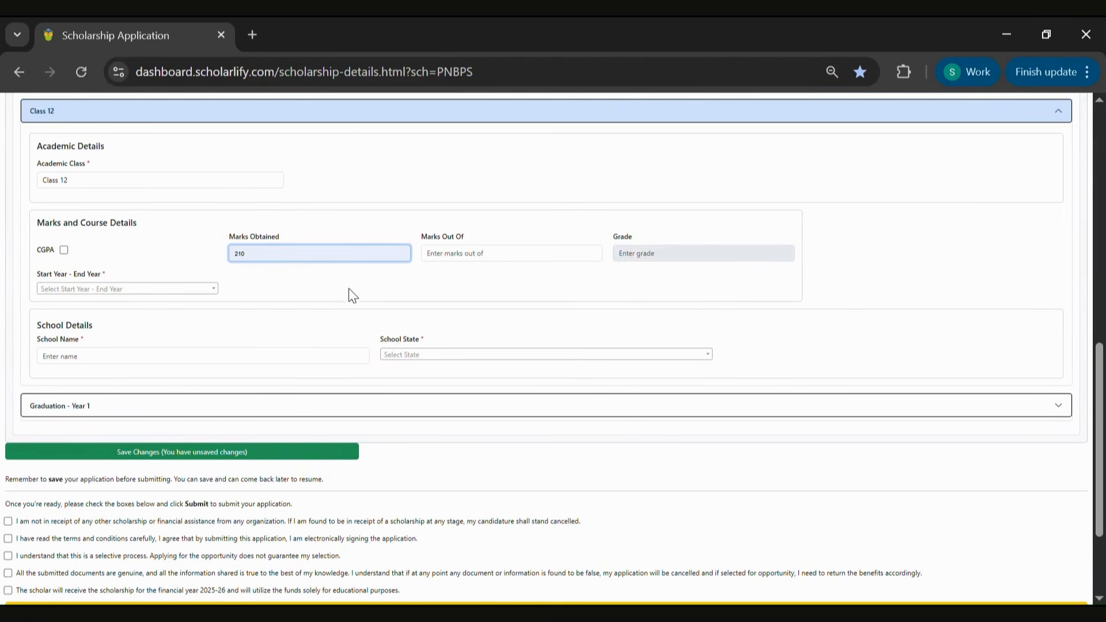
# Set Class 12 marks out of to 300 and the start-end year to 2024-25
pyautogui.click(471, 266)
pyautogui.write('300')
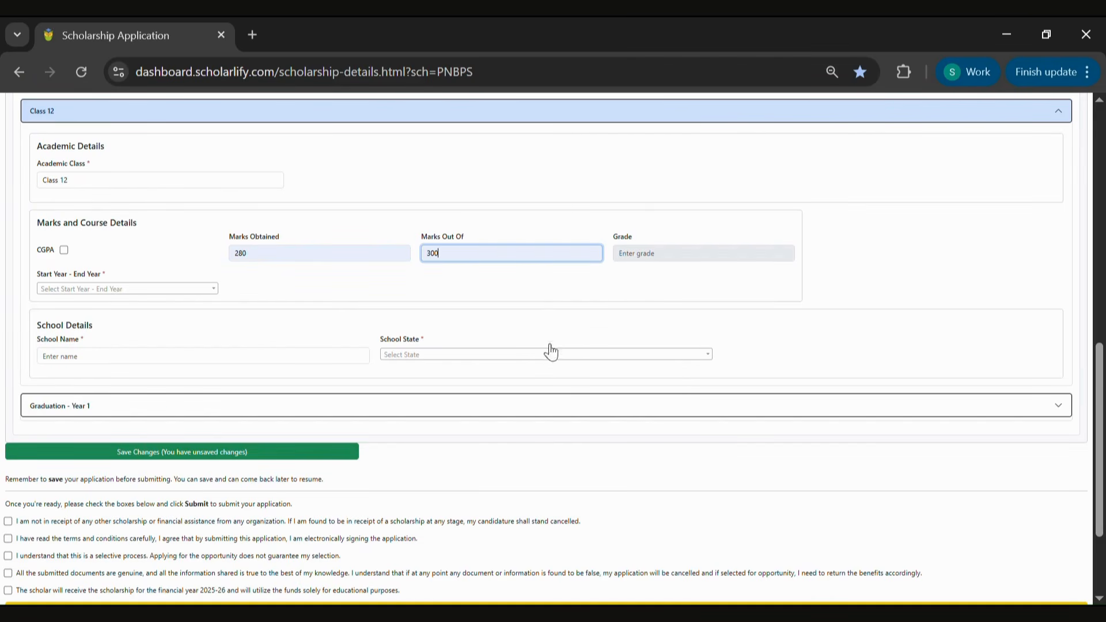
pyautogui.click(176, 289)
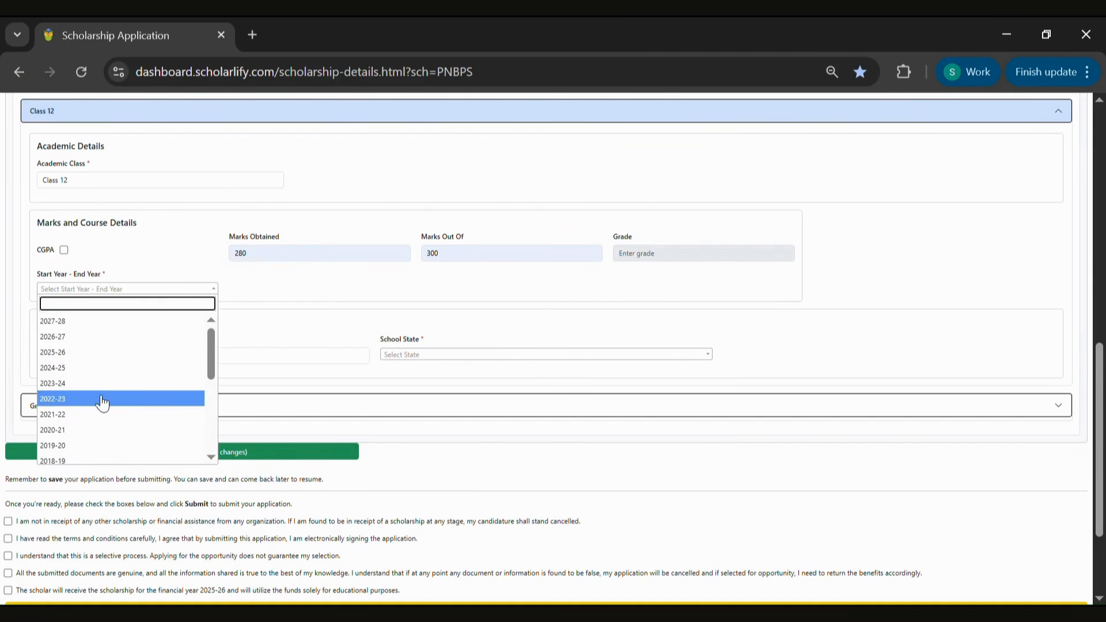
pyautogui.click(97, 371)
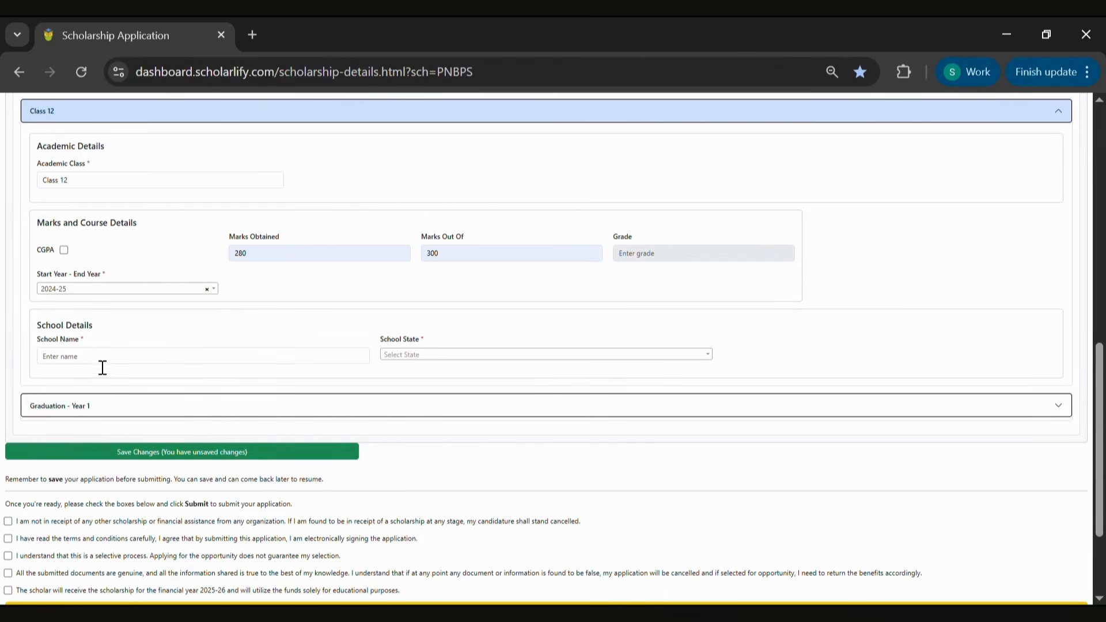
# Enter DPS as the Class 12 school name and select Delhi as the school state
pyautogui.click(107, 363)
pyautogui.write('DPS')
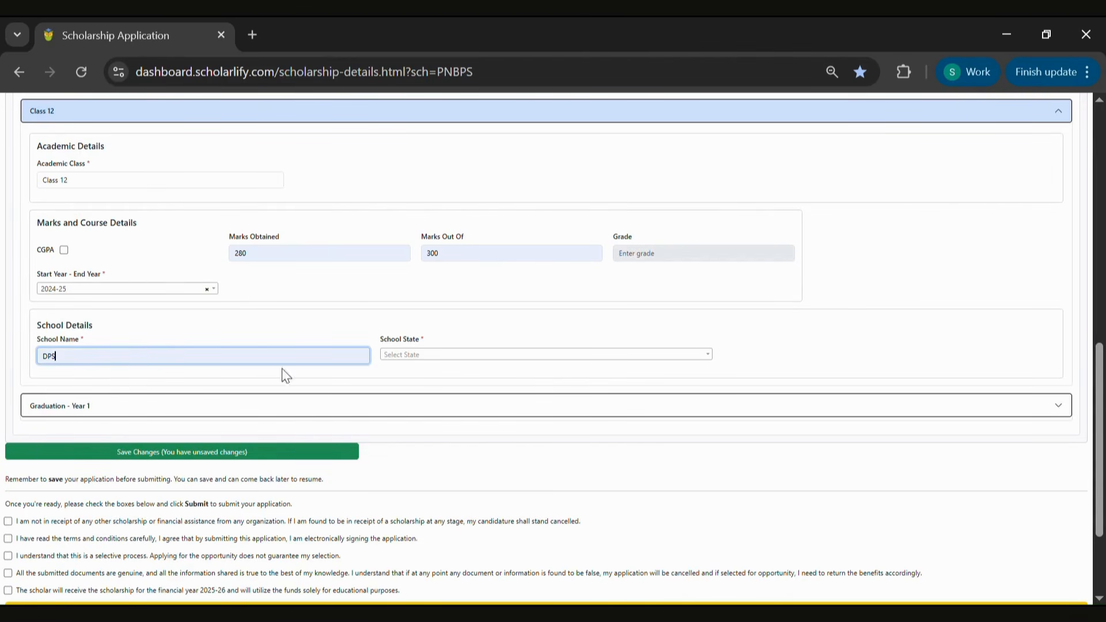
pyautogui.click(471, 356)
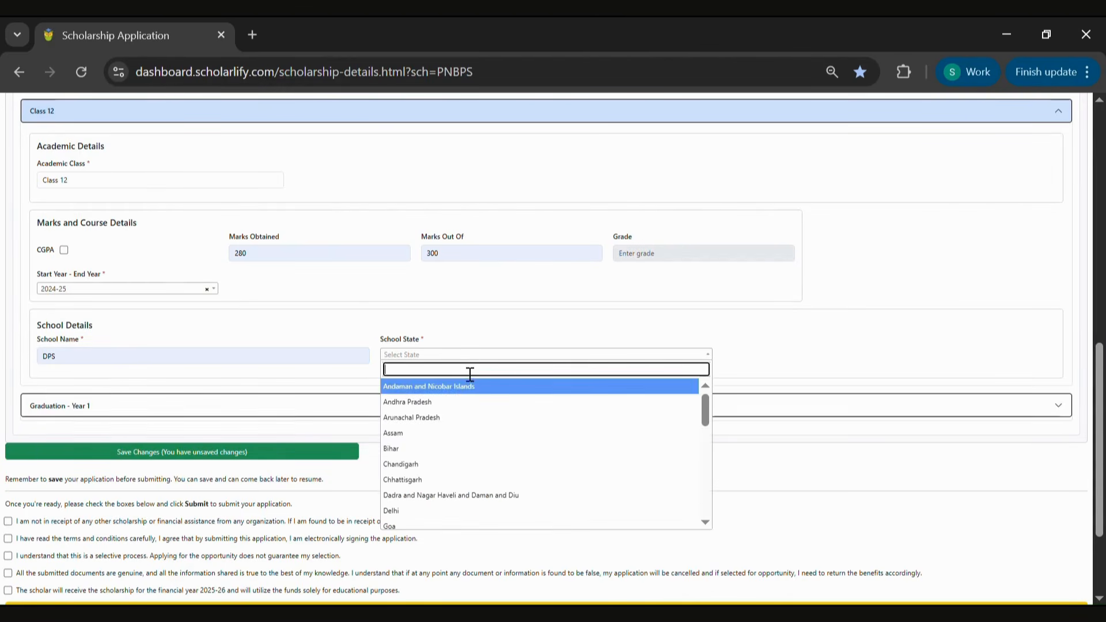
pyautogui.click(414, 511)
# Open the Graduation - Year 1 record, collapse Class 12, and enter 12000 as the annual fees
pyautogui.click(380, 410)
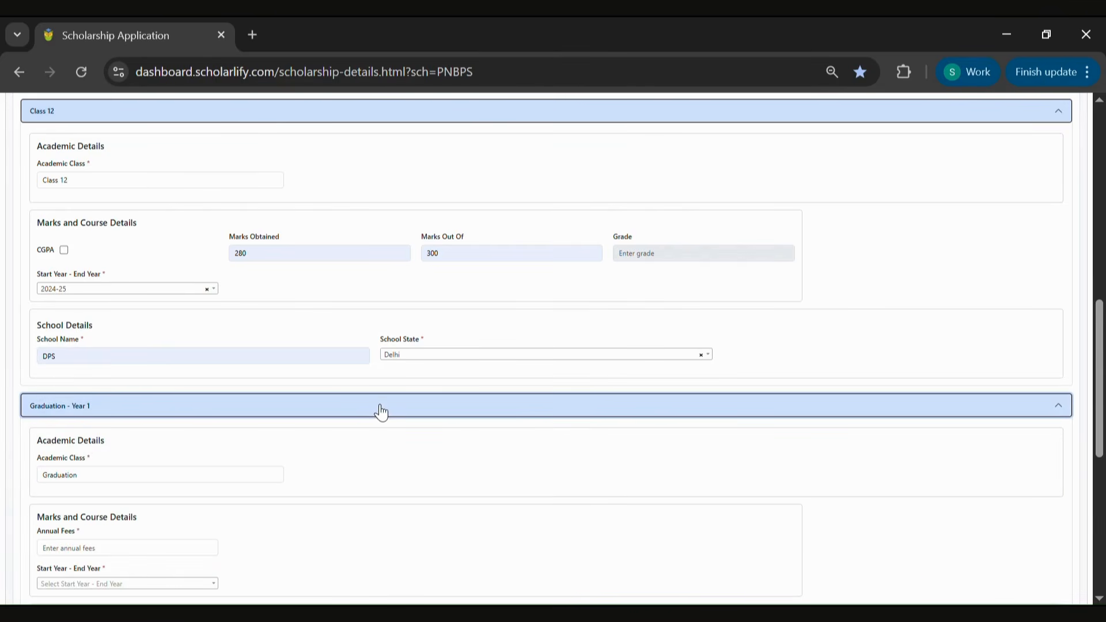
pyautogui.click(261, 111)
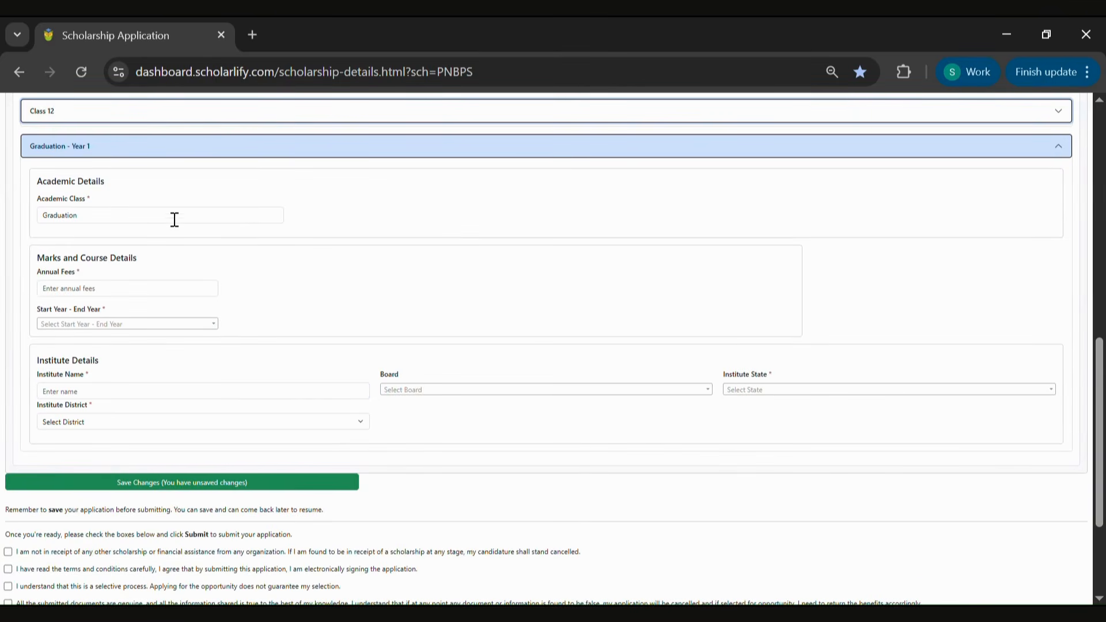
pyautogui.click(164, 294)
pyautogui.write('12000')
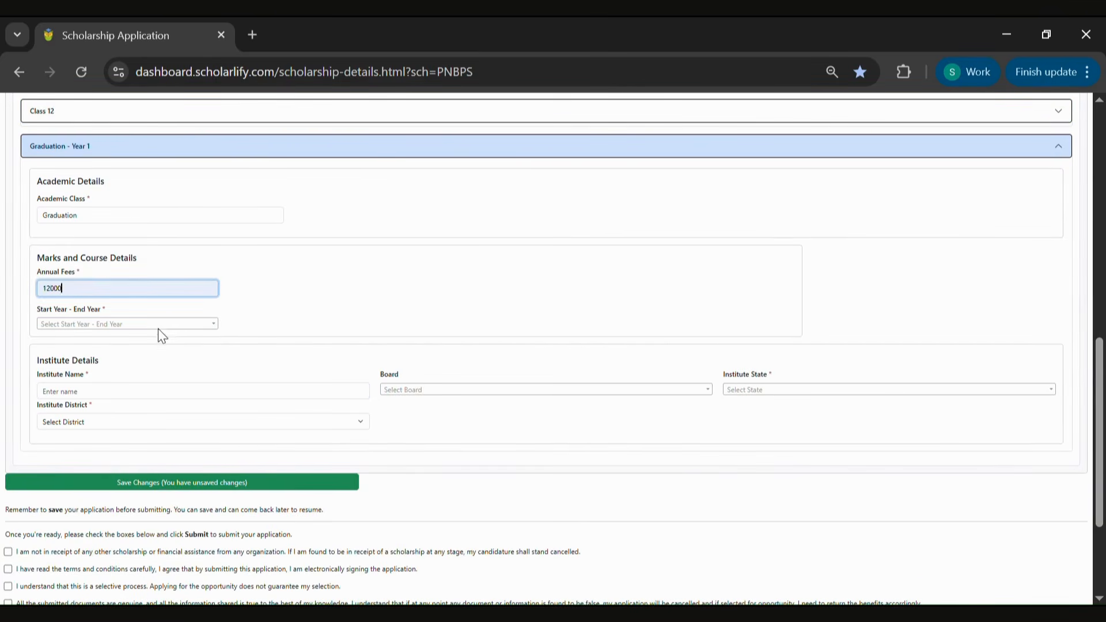
# Set the graduation start-end year to 2025-26 and the institute name to DPS
pyautogui.click(157, 325)
pyautogui.click(135, 394)
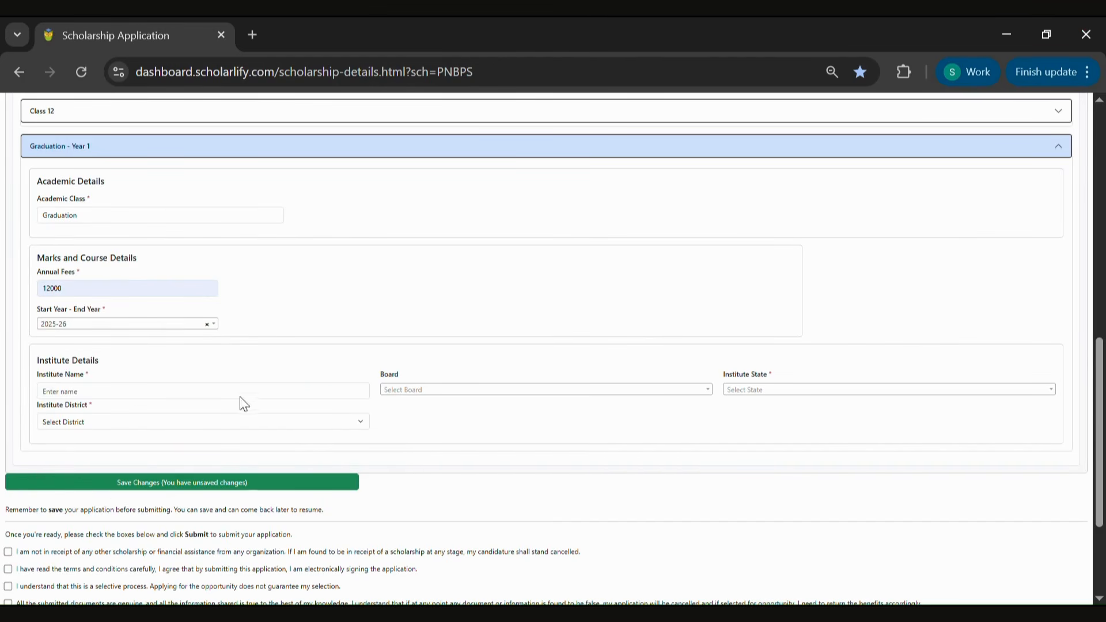
pyautogui.click(260, 395)
pyautogui.write('DPS')
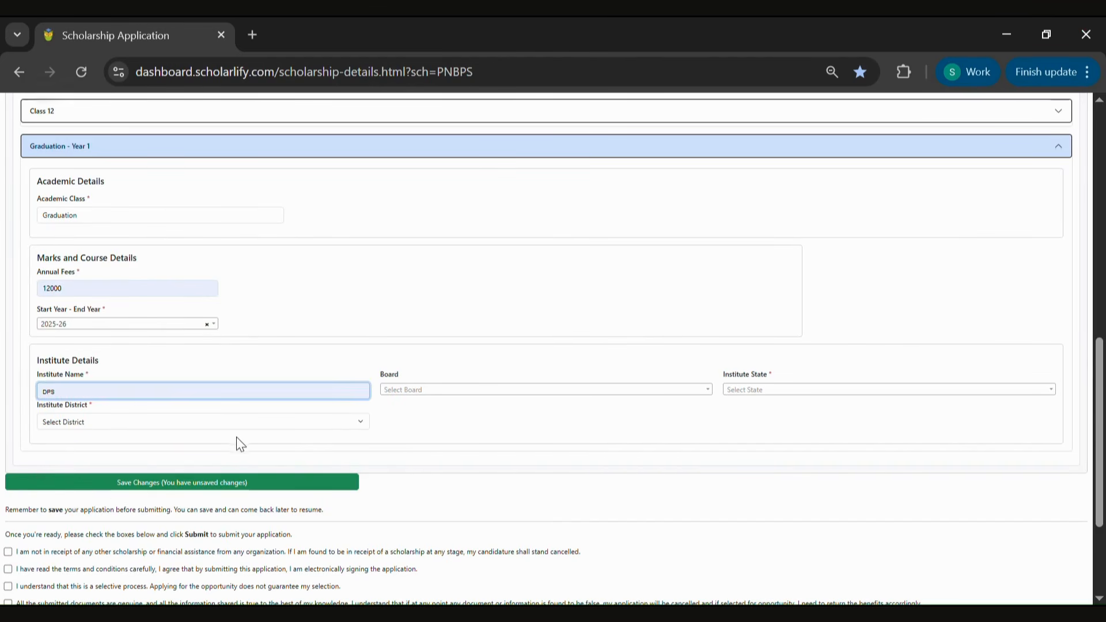
# Select Karnataka School Examination & Assessment Board as the institute board
pyautogui.click(412, 390)
pyautogui.scroll(-10, 441, 431)
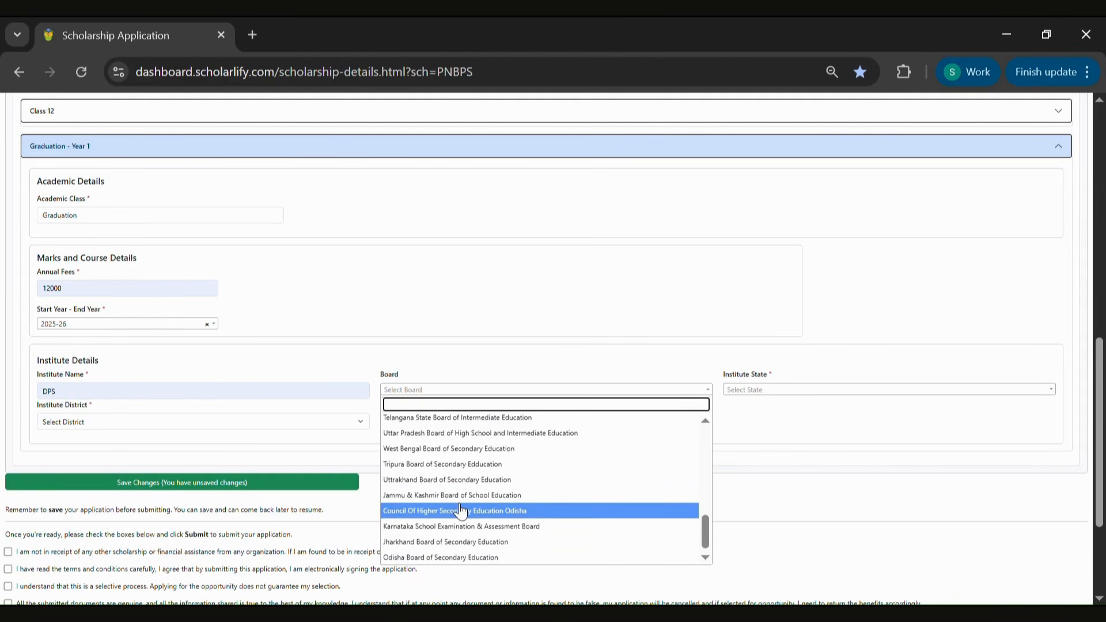
pyautogui.click(461, 526)
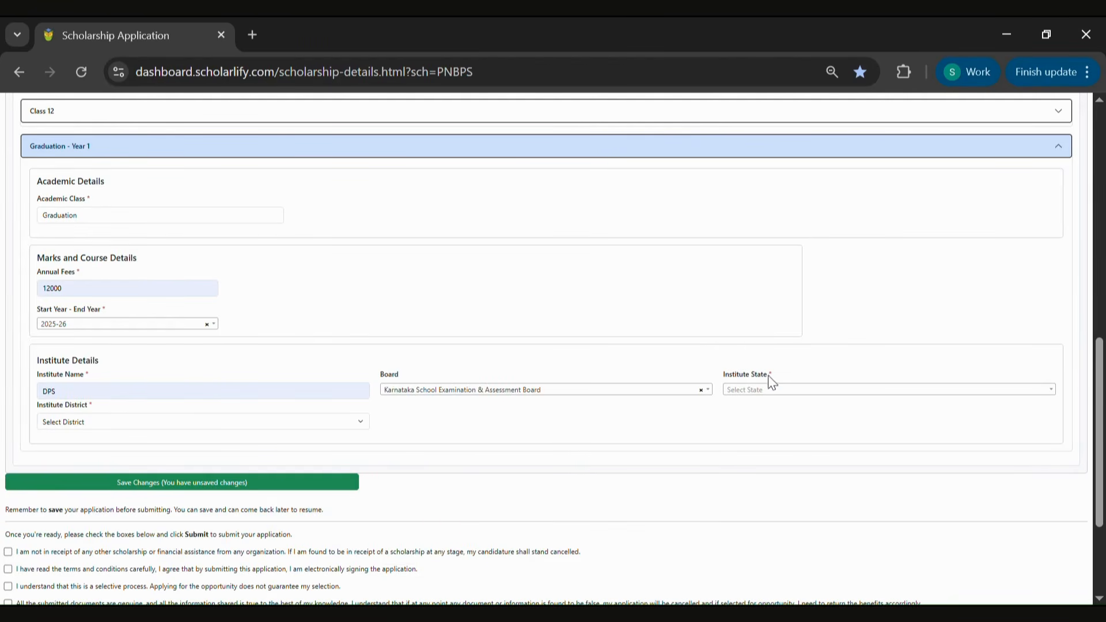
# Set the institute state to Delhi and the institute district to West Delhi
pyautogui.click(770, 390)
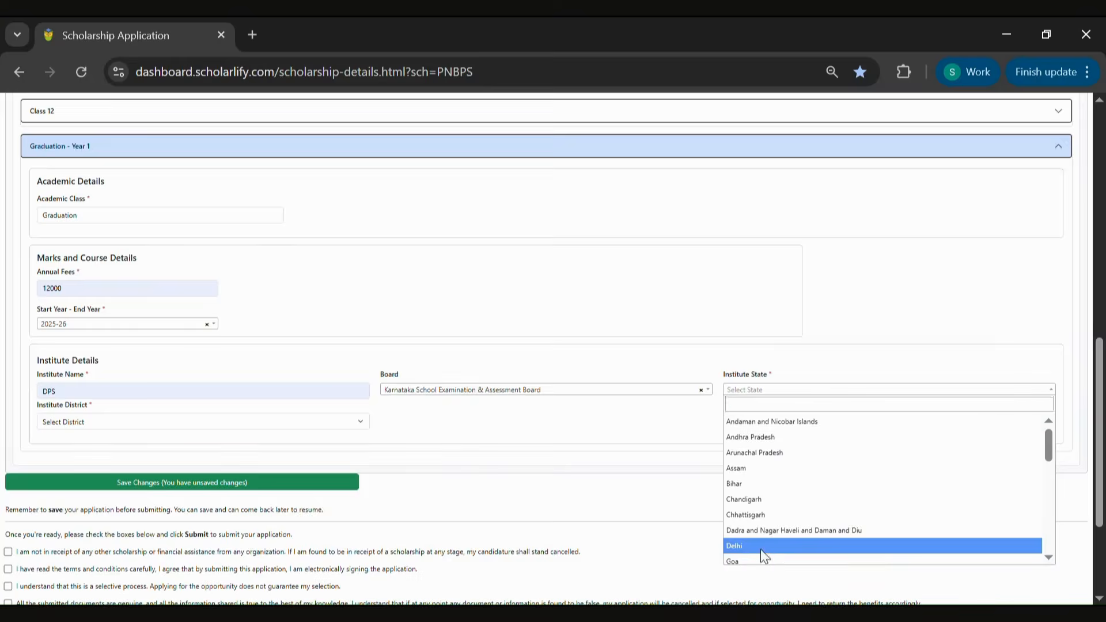
pyautogui.click(760, 546)
pyautogui.click(340, 427)
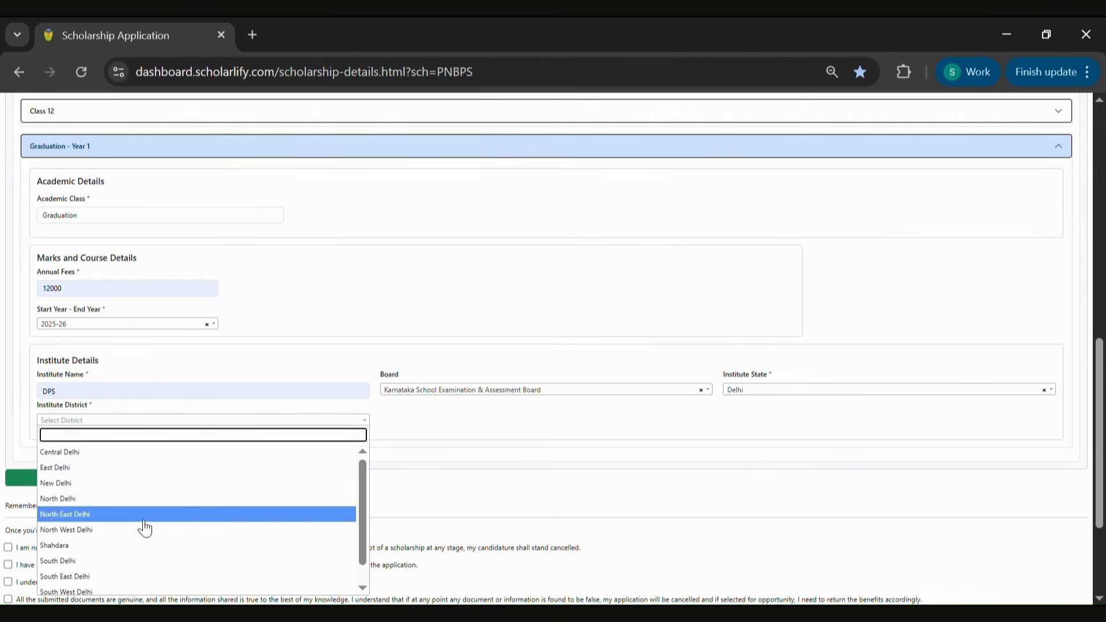
pyautogui.scroll(-1, 111, 585)
pyautogui.click(111, 585)
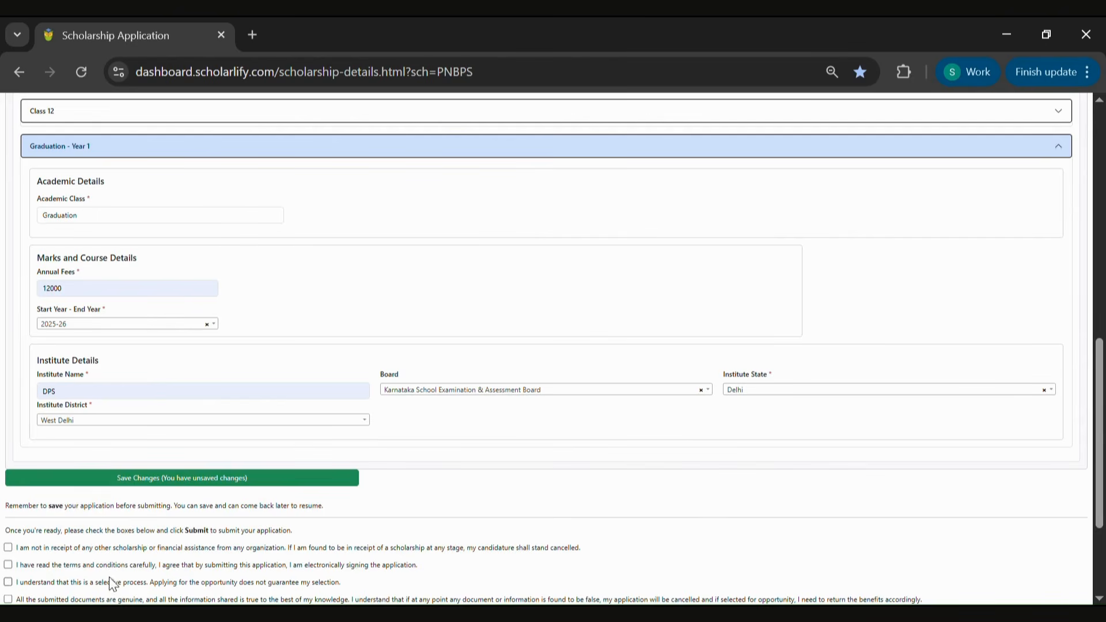
# Change the board to Central Board of Secondary Education (CBSE) and save the application changes
pyautogui.click(473, 392)
pyautogui.scroll(8, 483, 442)
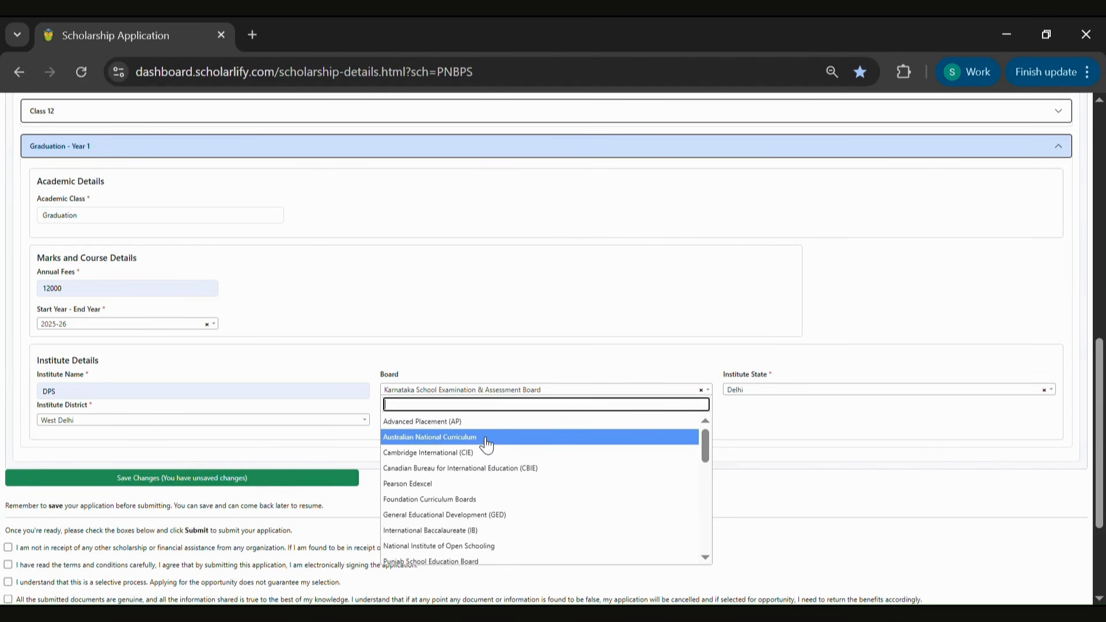
pyautogui.write('cb')
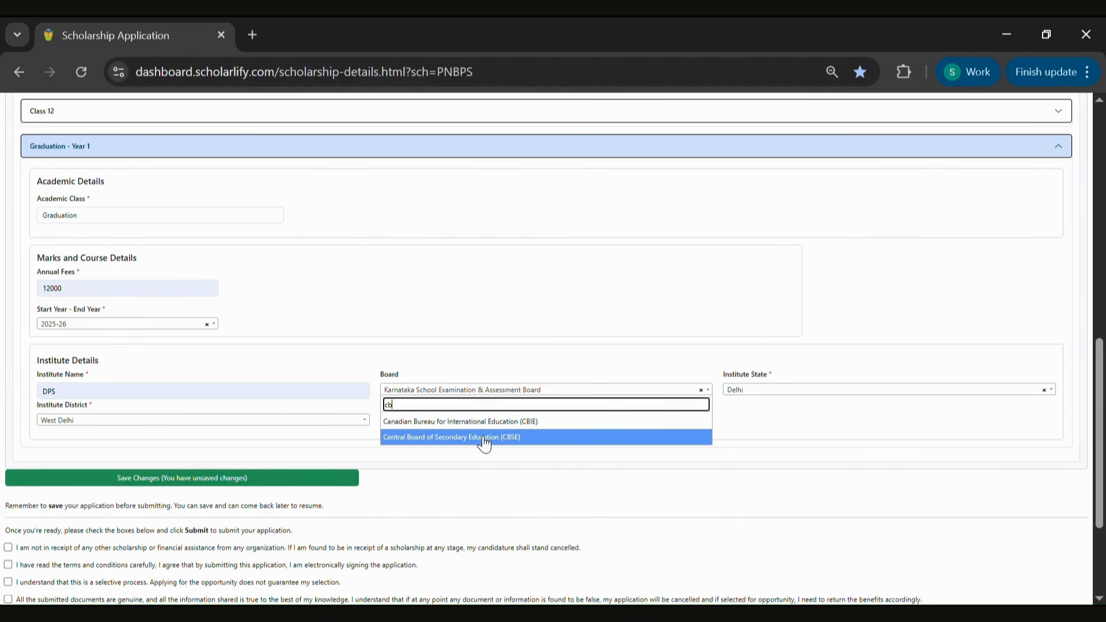
pyautogui.click(484, 440)
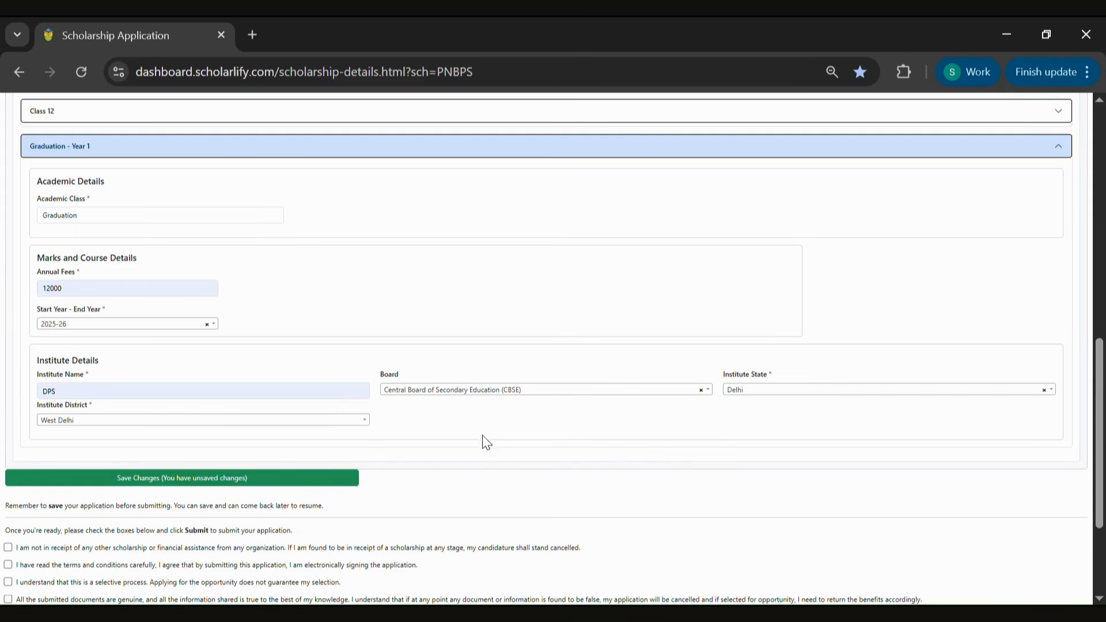
pyautogui.click(336, 477)
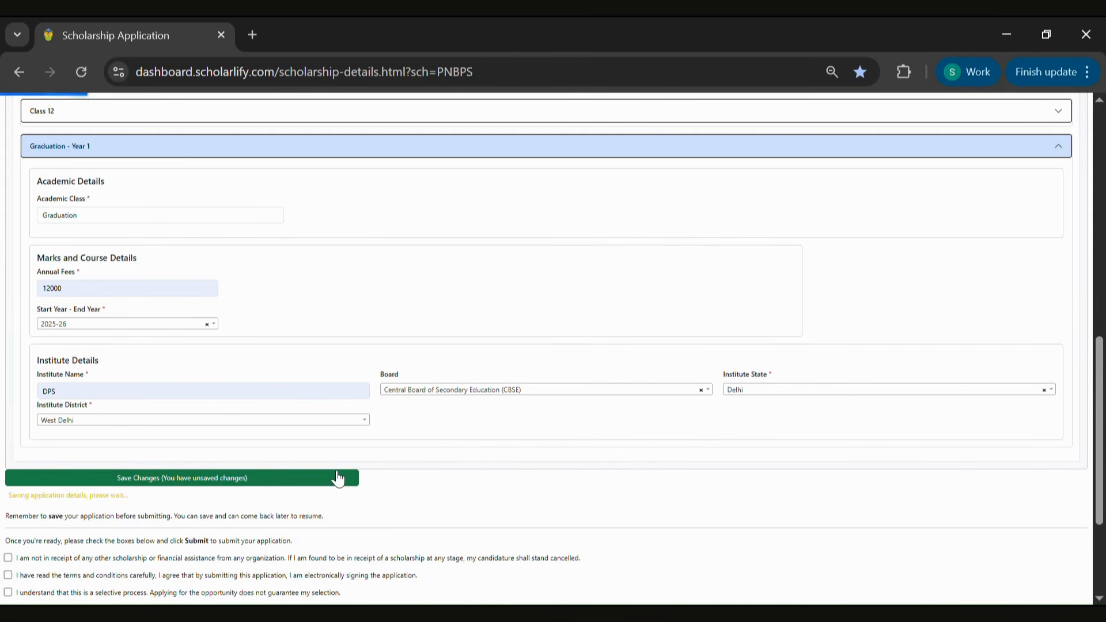
# Tick all five declaration checkboxes before submission
pyautogui.scroll(-2, 181, 504)
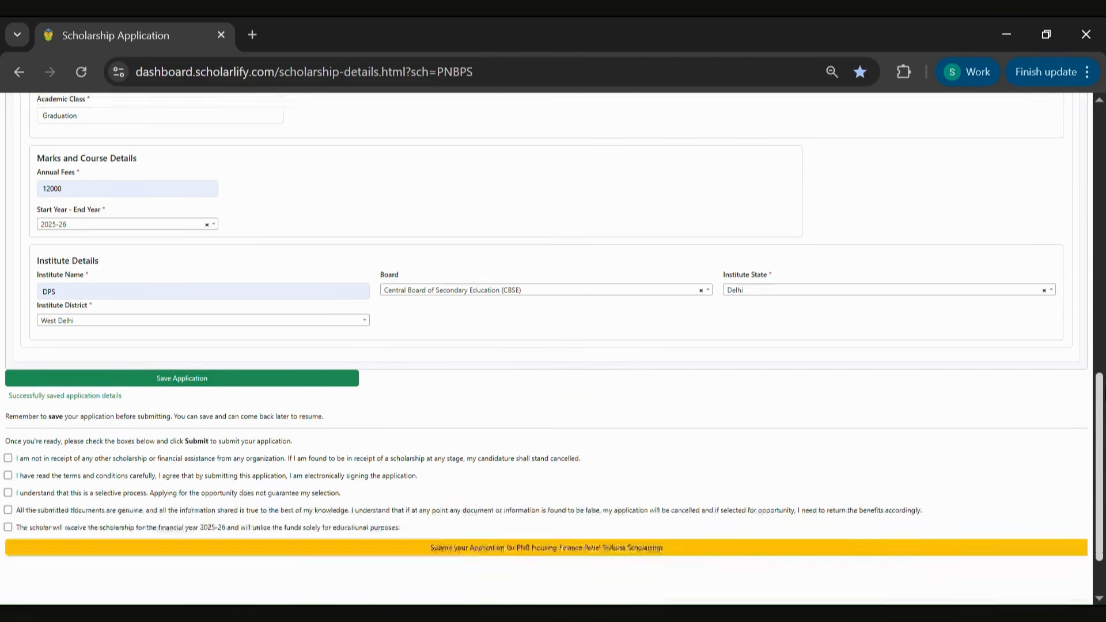
pyautogui.click(8, 429)
pyautogui.click(9, 445)
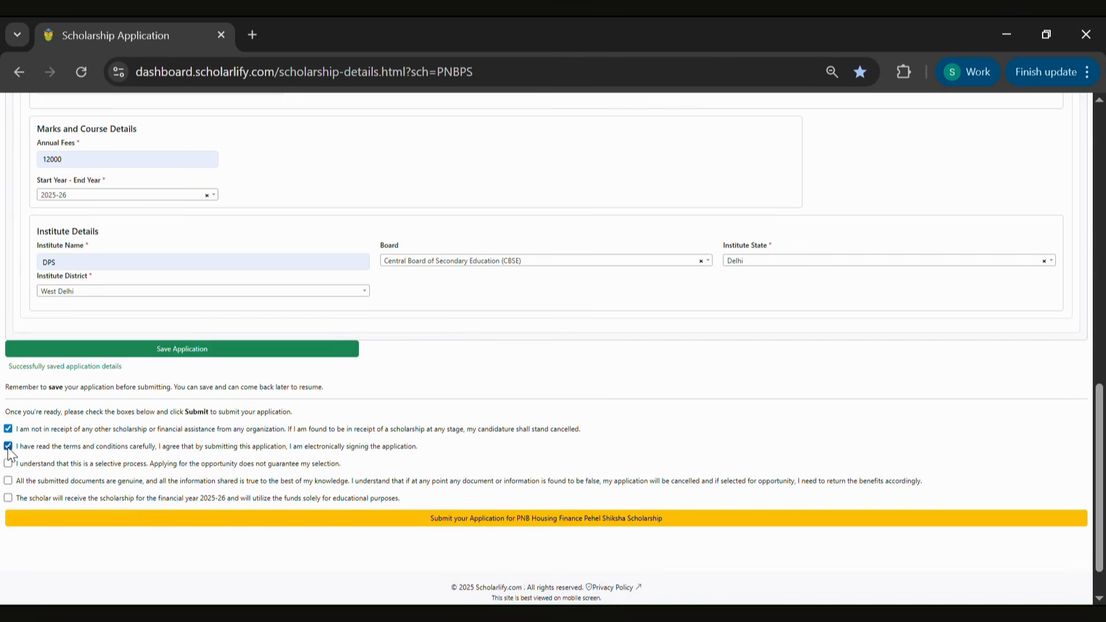
pyautogui.click(8, 463)
pyautogui.click(8, 480)
pyautogui.click(8, 498)
# Submit the PNB Housing Finance Pehel Shiksha application and confirm Apply for Scholarship in the preview
pyautogui.click(94, 522)
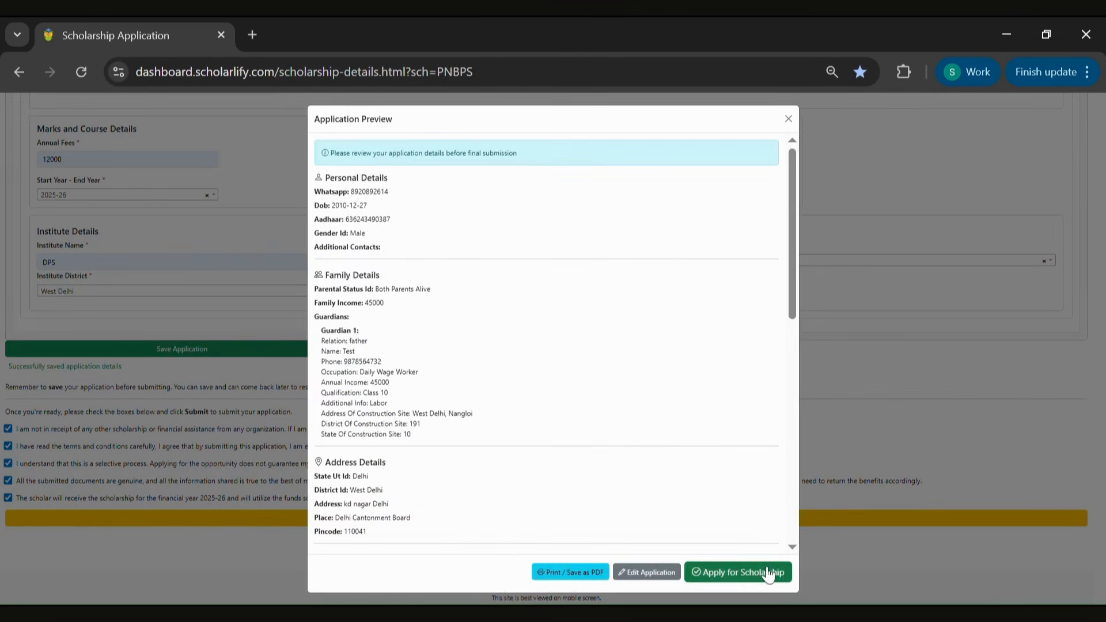
pyautogui.click(772, 573)
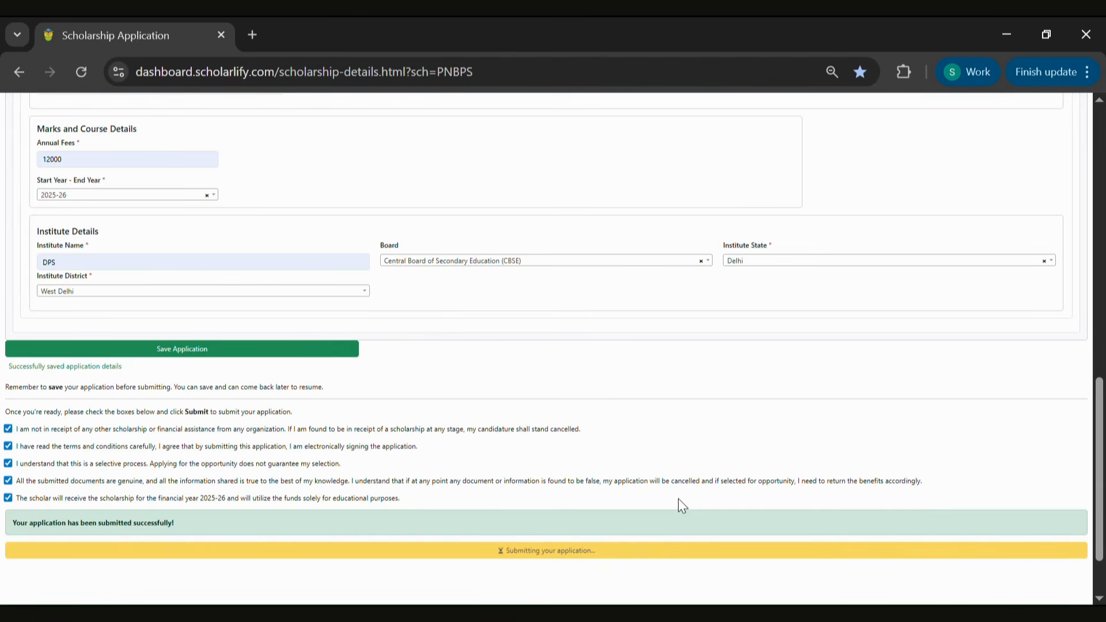